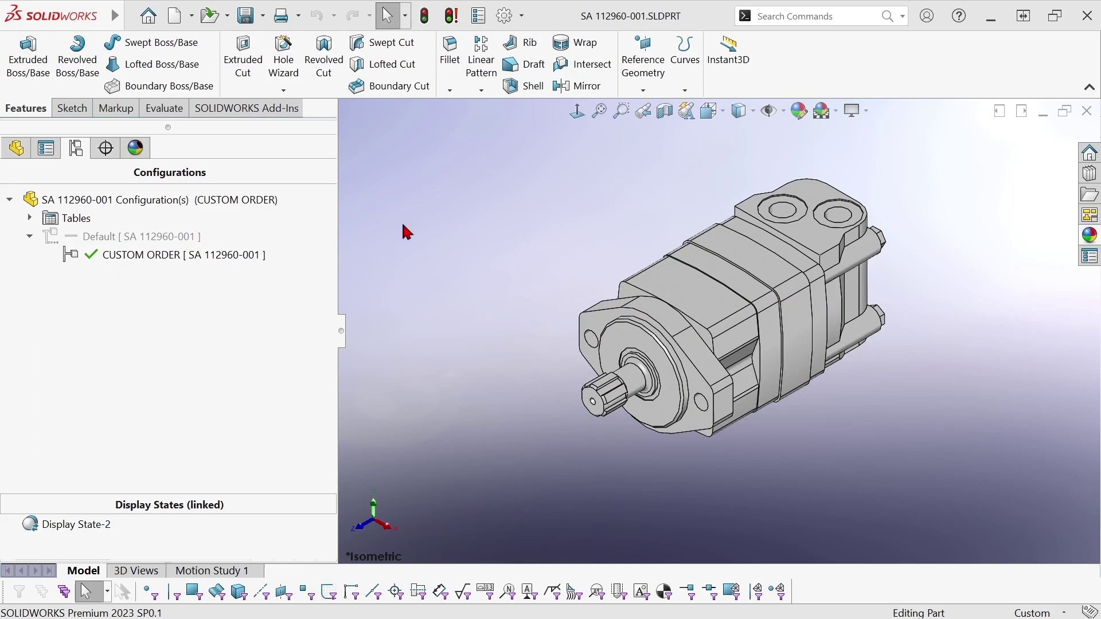
- Switch the left panel from the configurations list to the FeatureManager feature tree
click(16, 148)
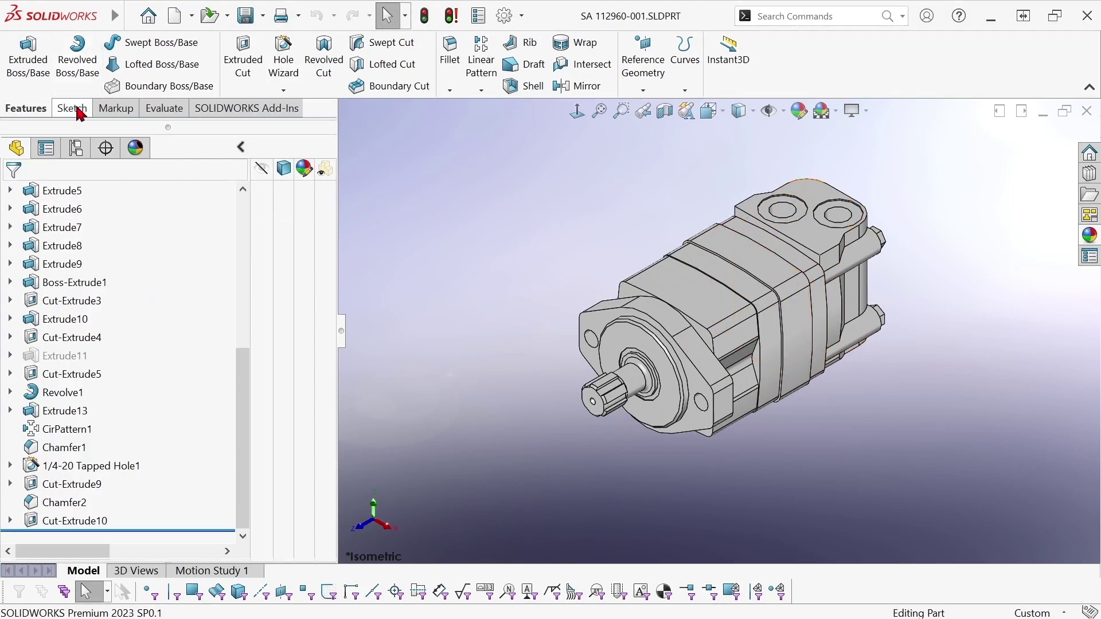
- Add the Direct Editing tab to the CommandManager and bring its tools up
right_click(114, 118)
mouse_move(181, 163)
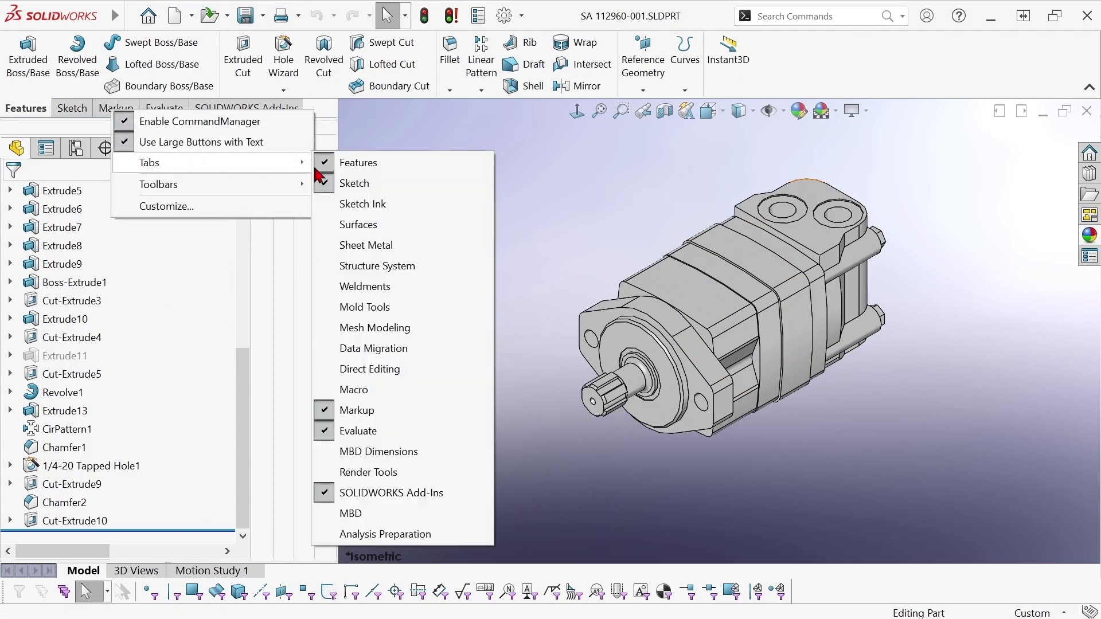
click(355, 369)
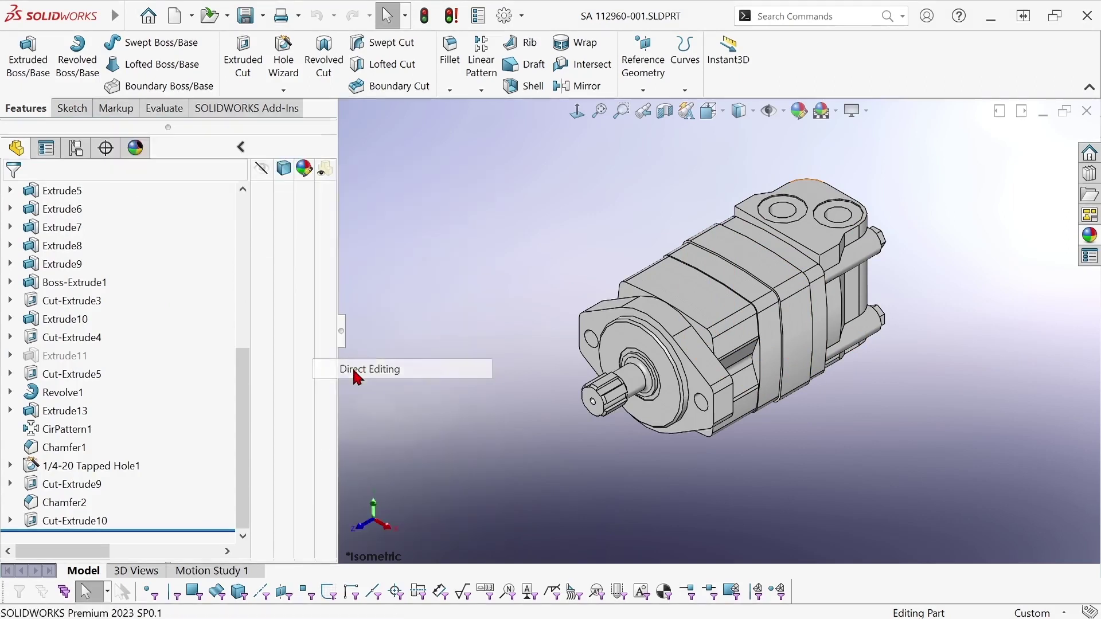
click(142, 111)
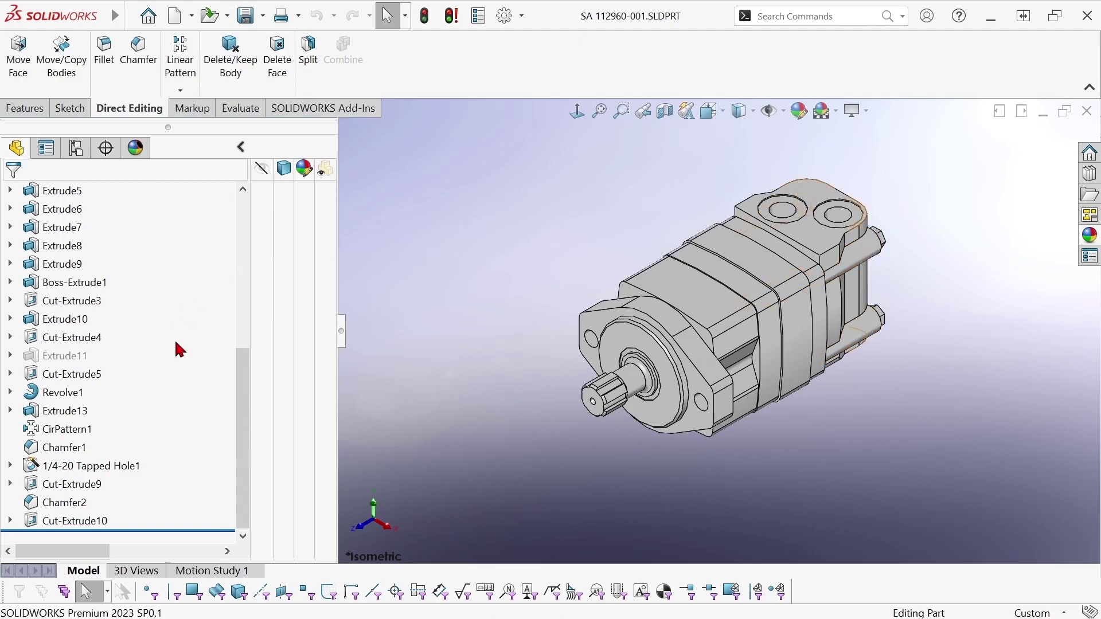
- Zoom to the shaft and confirm the spline teeth come from Extrude13 repeated by CirPattern1
scroll(634, 393, down, 5)
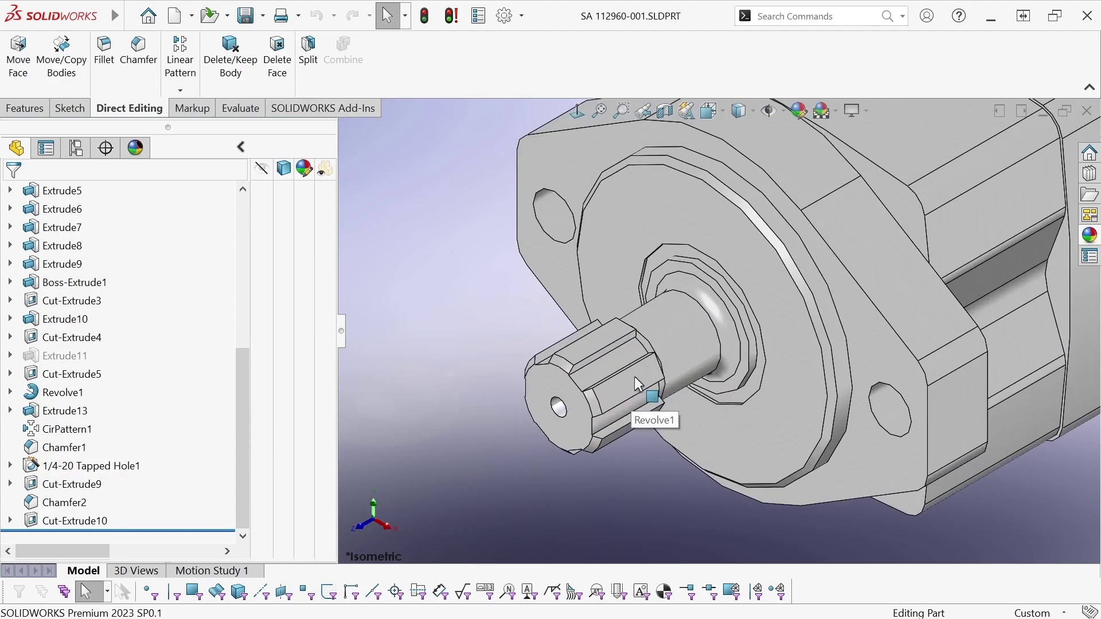
scroll(649, 373, down, 3)
scroll(659, 383, down, 2)
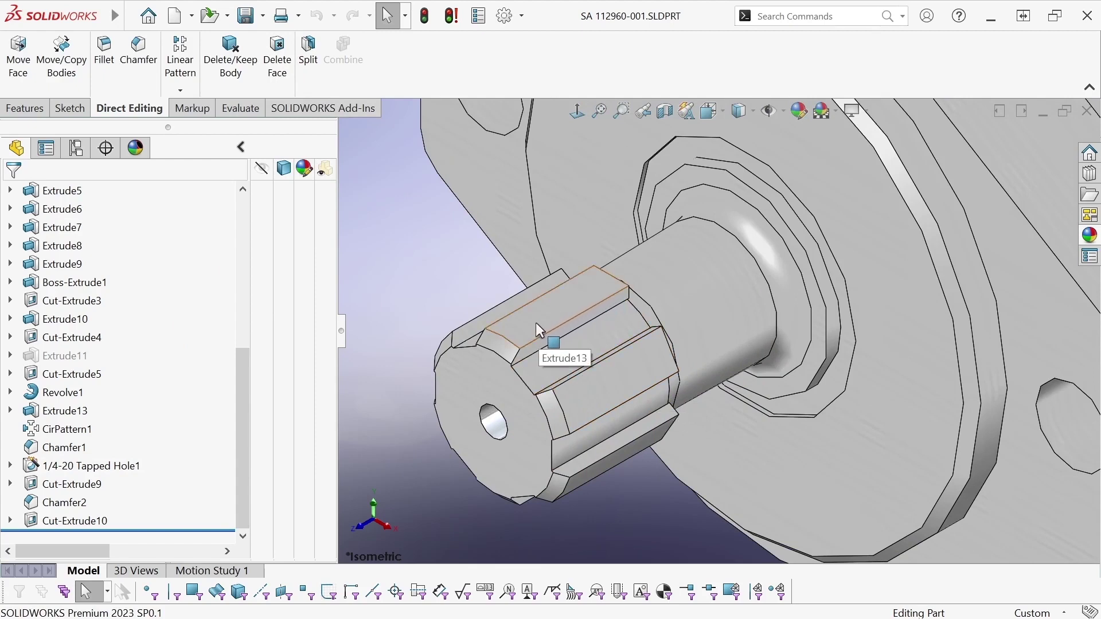
click(568, 309)
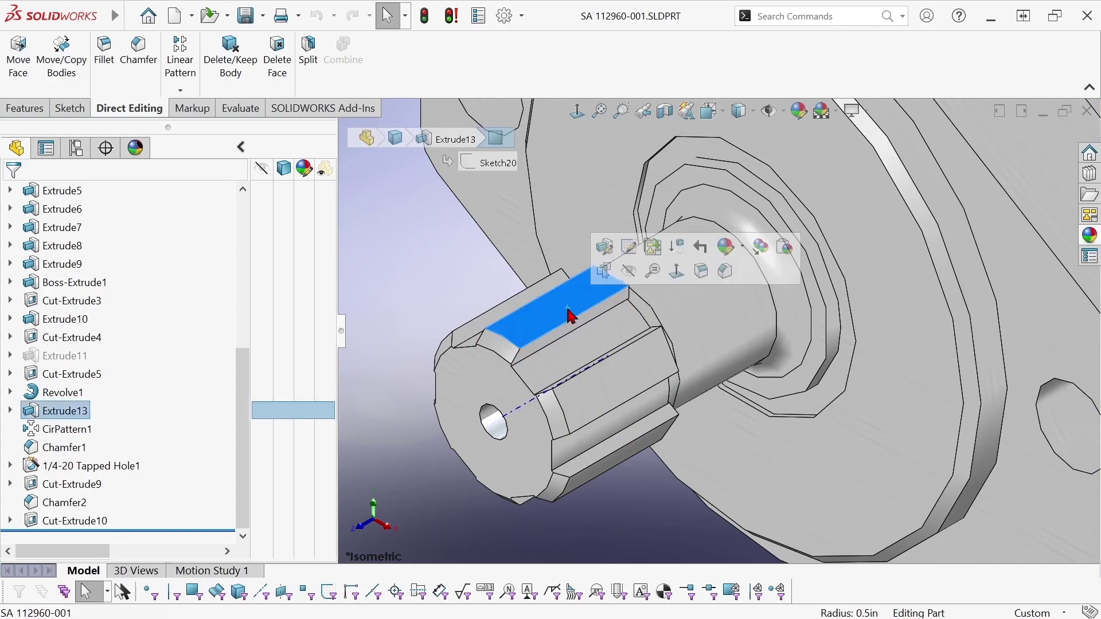
mouse_move(41, 414)
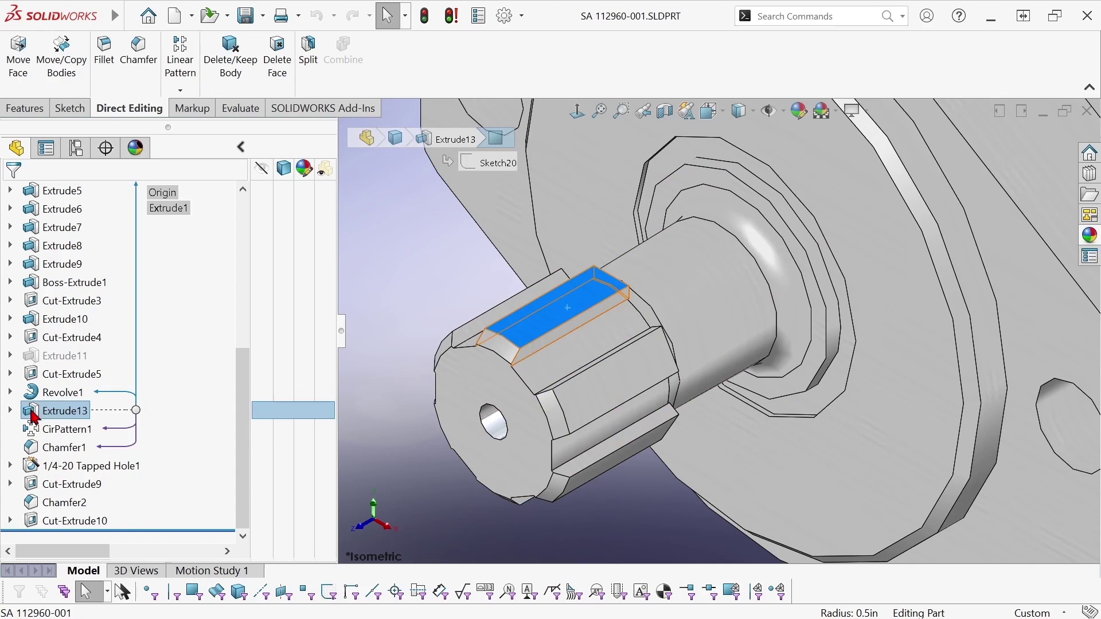
click(35, 436)
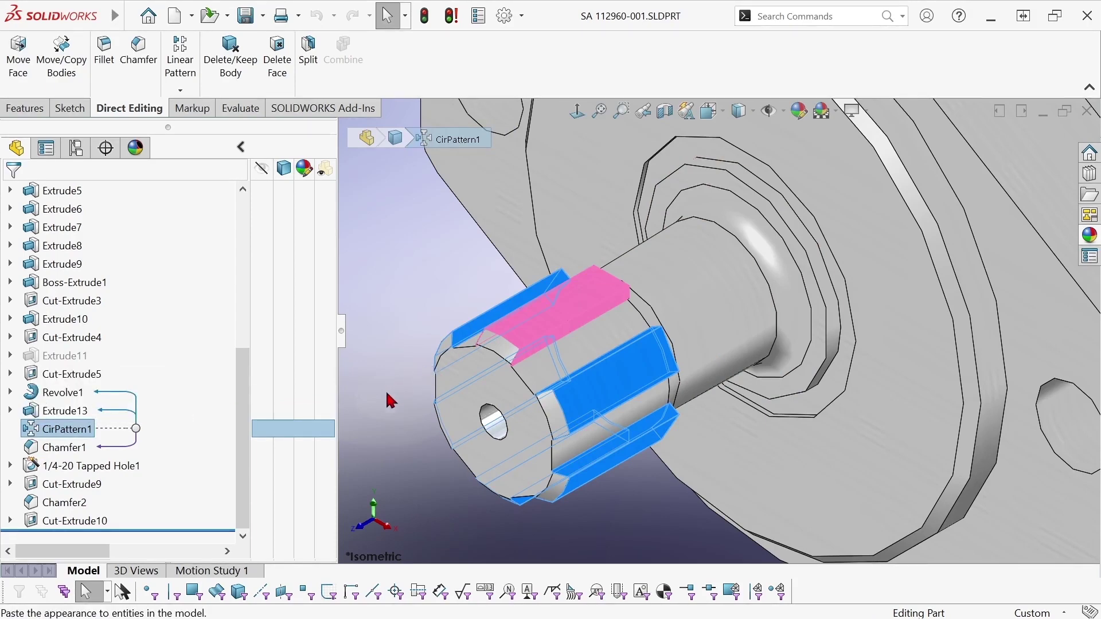
click(378, 448)
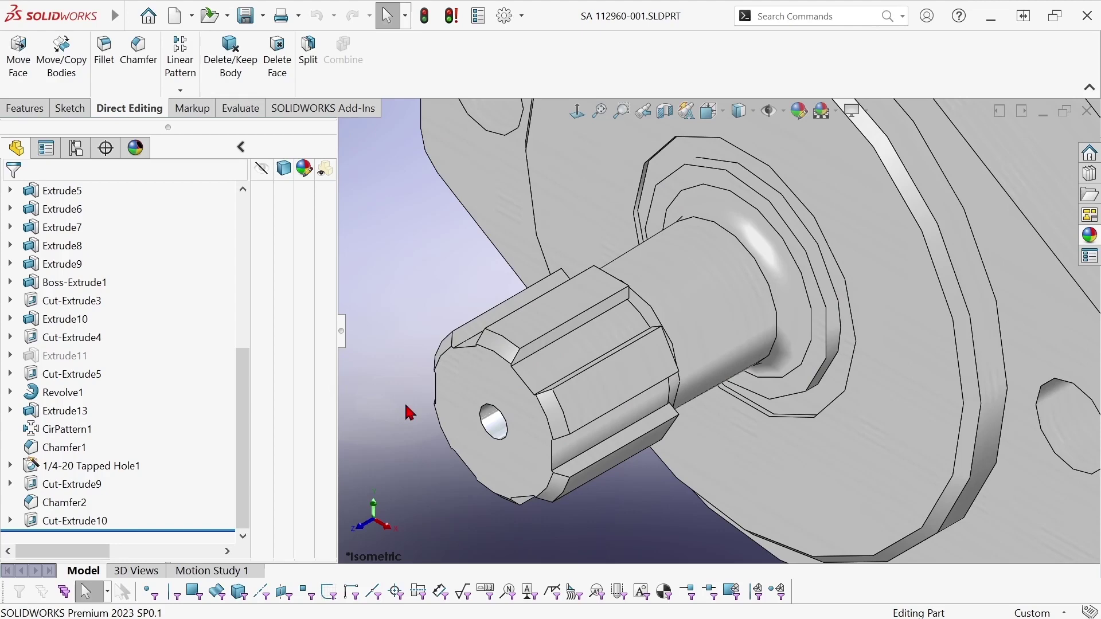
- Set the document's shaded image quality near High, with deviation 0.00337847in
click(504, 23)
click(363, 94)
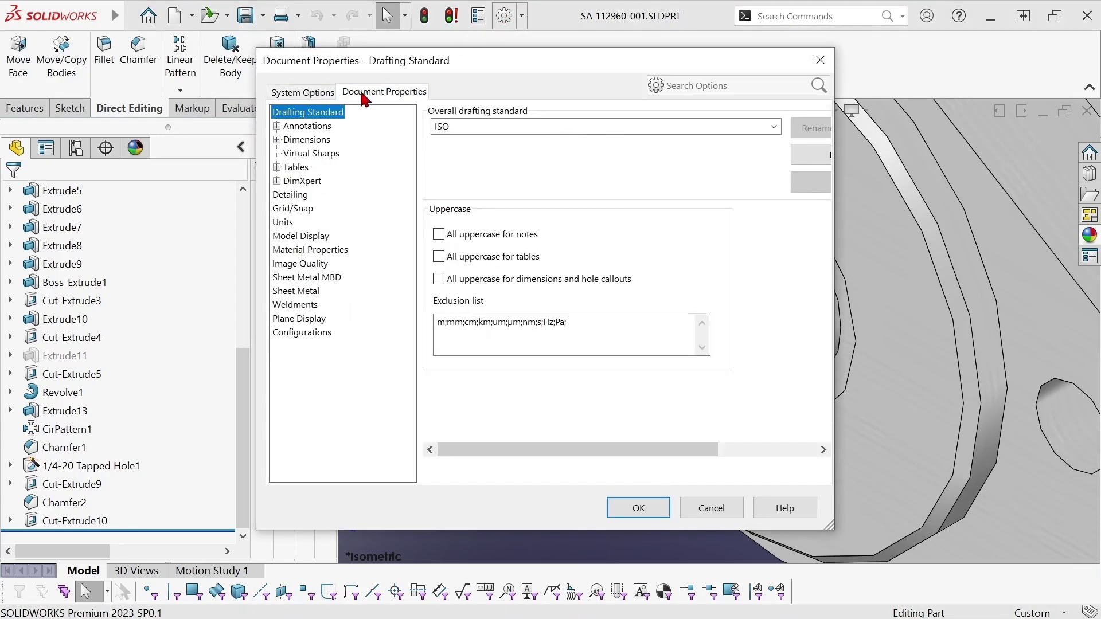
click(288, 267)
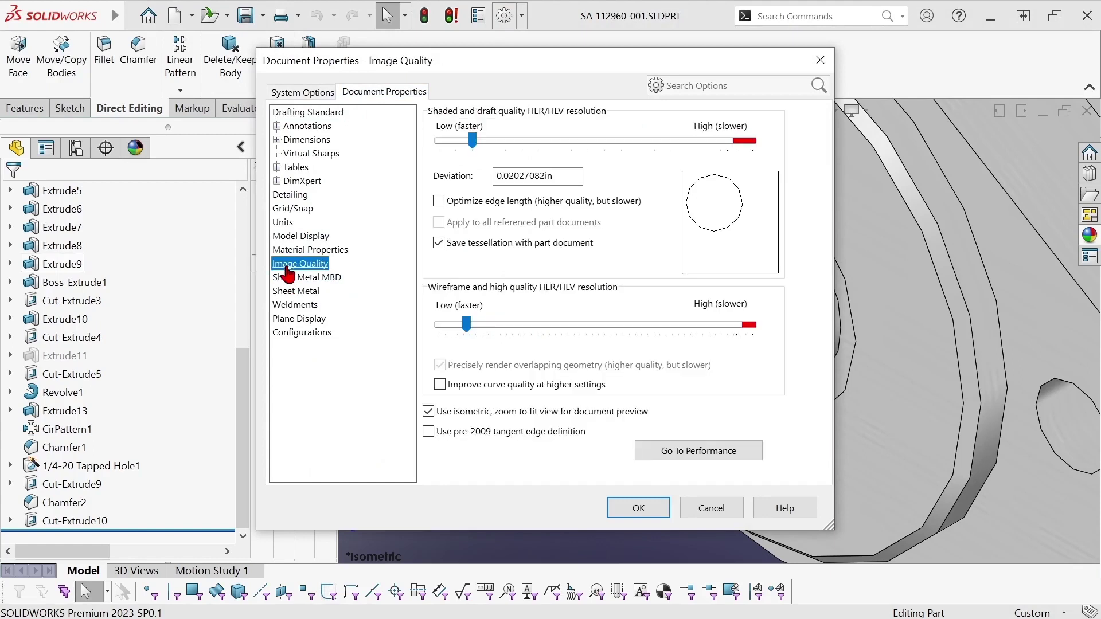
drag(475, 144, 625, 146)
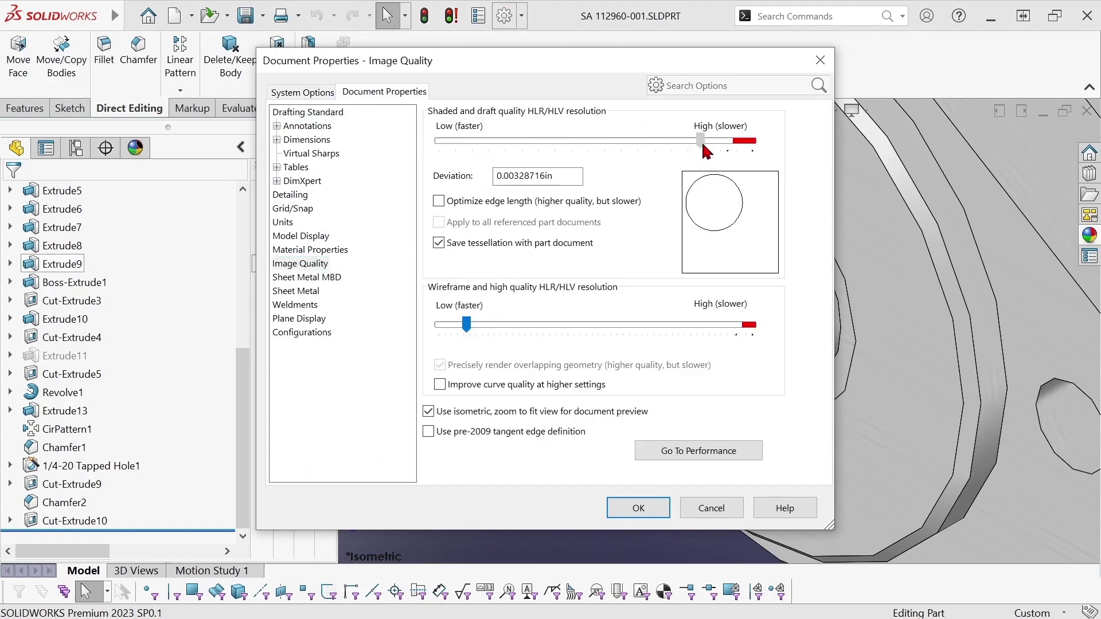
drag(702, 144, 694, 144)
click(624, 514)
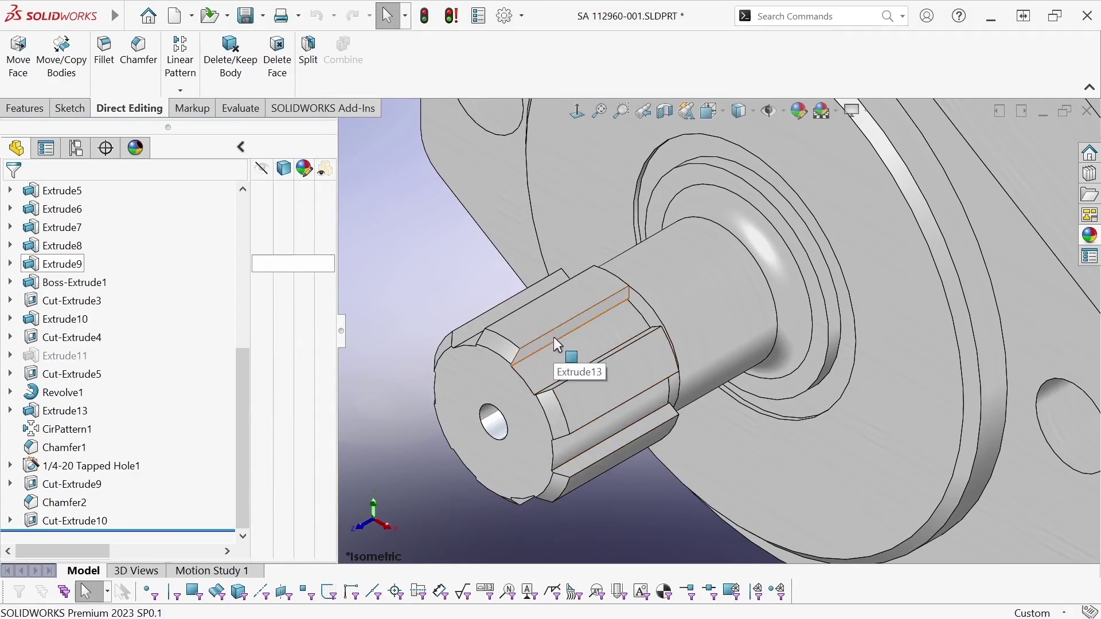
- Start a Delete and Patch face deletion and pick three faces of one spline tooth
click(277, 56)
click(36, 351)
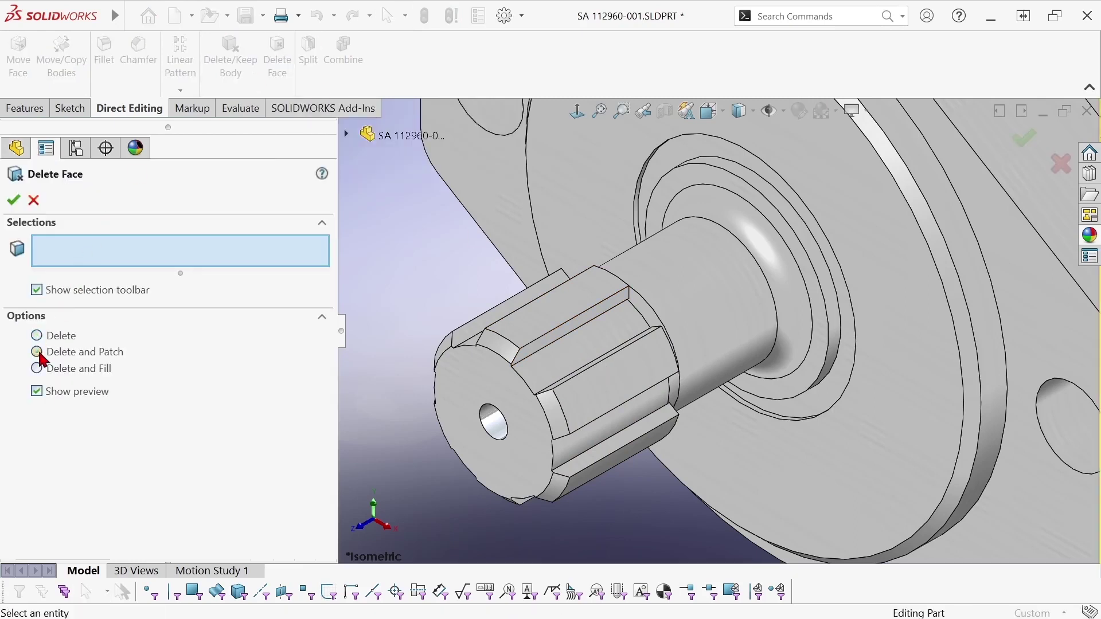
click(500, 349)
click(545, 342)
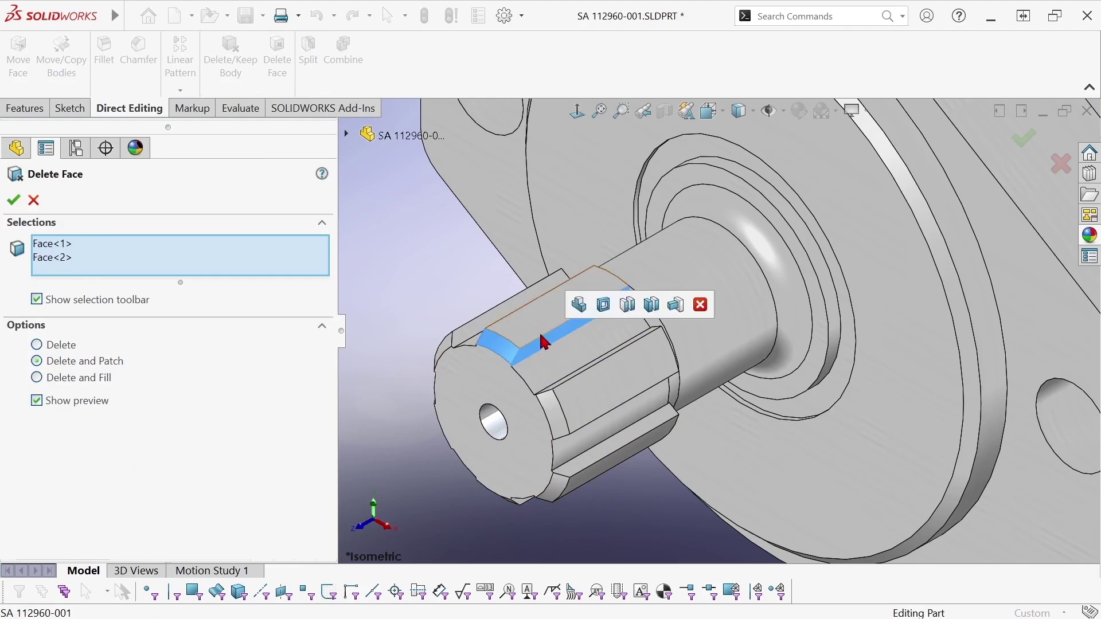
click(535, 322)
- Add the tooth's far-side face and small end face to the selection
mouse_move(519, 333)
middle_down()
mouse_move(550, 322)
mouse_move(506, 339)
middle_up()
click(500, 336)
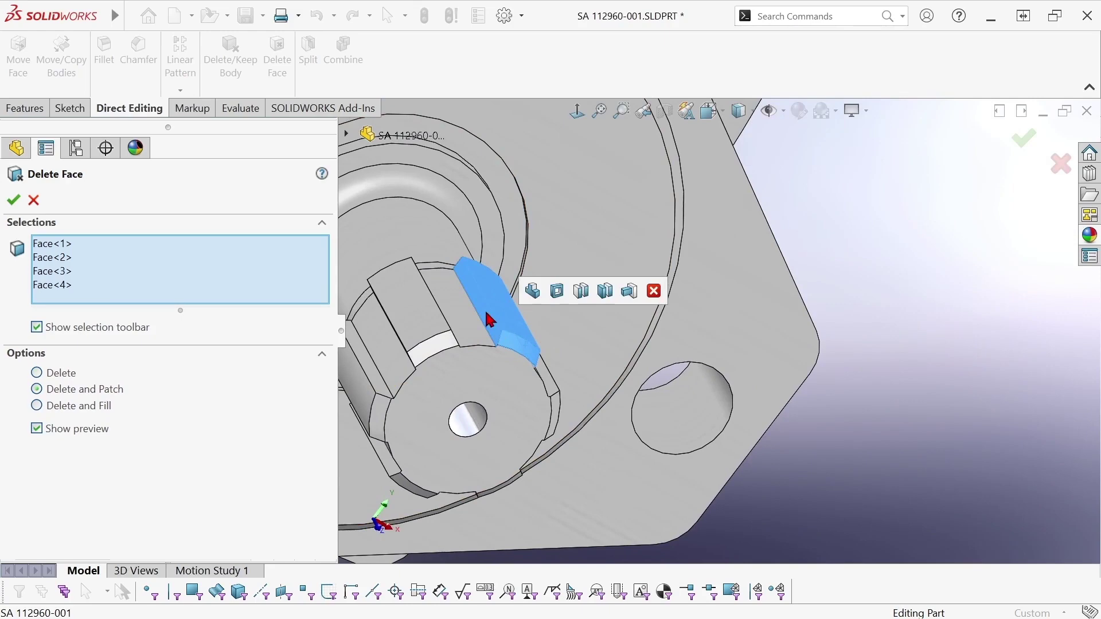
middle_drag(487, 301, 321, 361)
scroll(502, 293, down, 3)
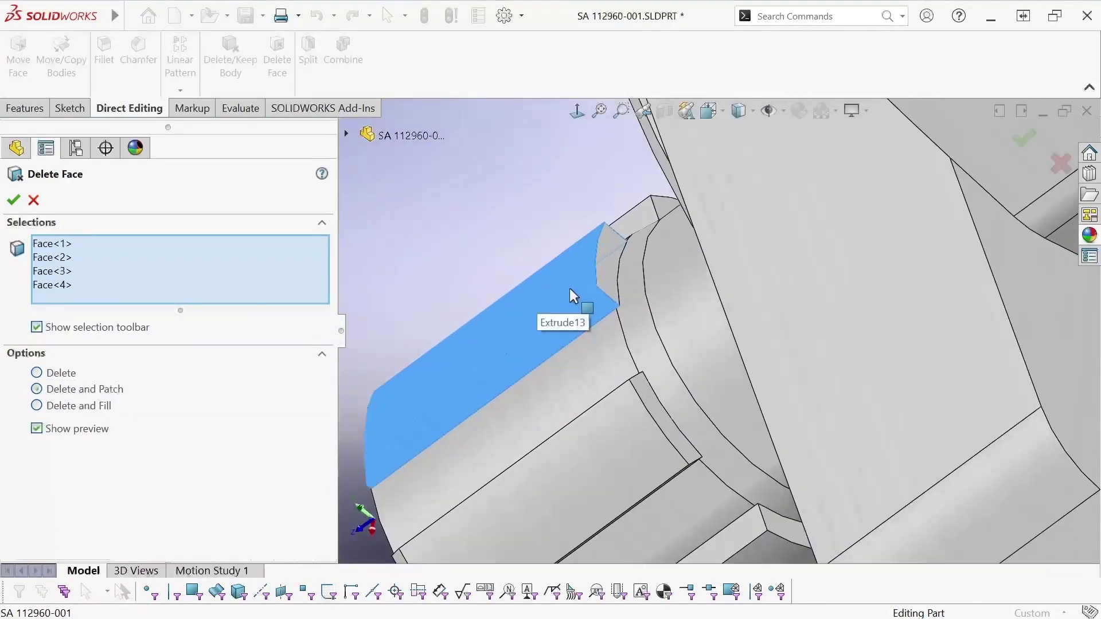
click(600, 274)
middle_drag(576, 347, 631, 290)
scroll(594, 363, up, 3)
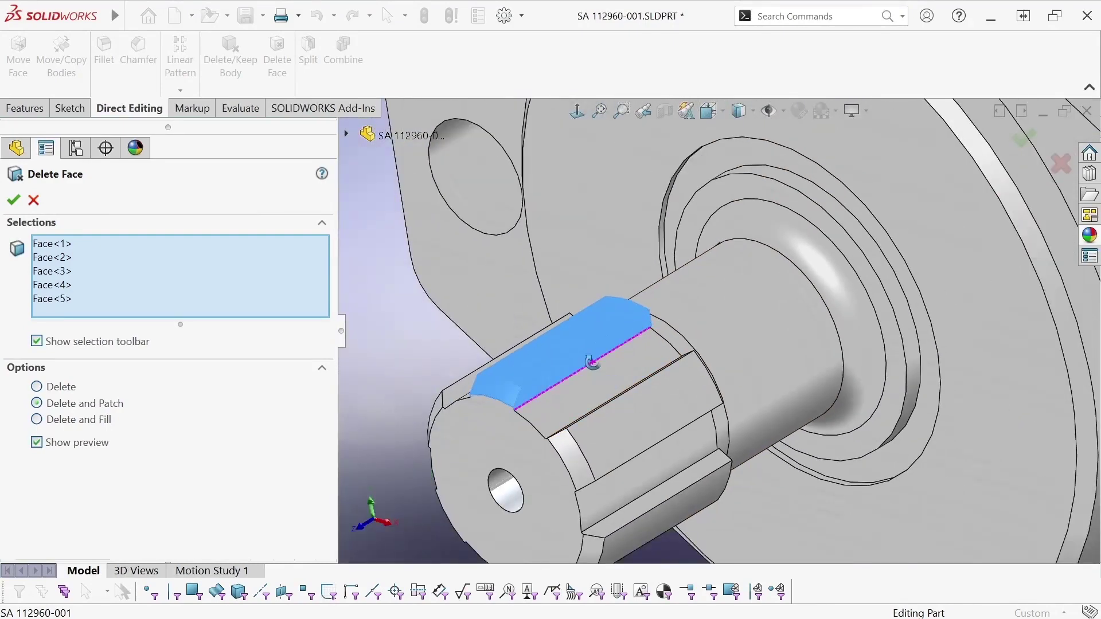
middle_drag(591, 364, 550, 338)
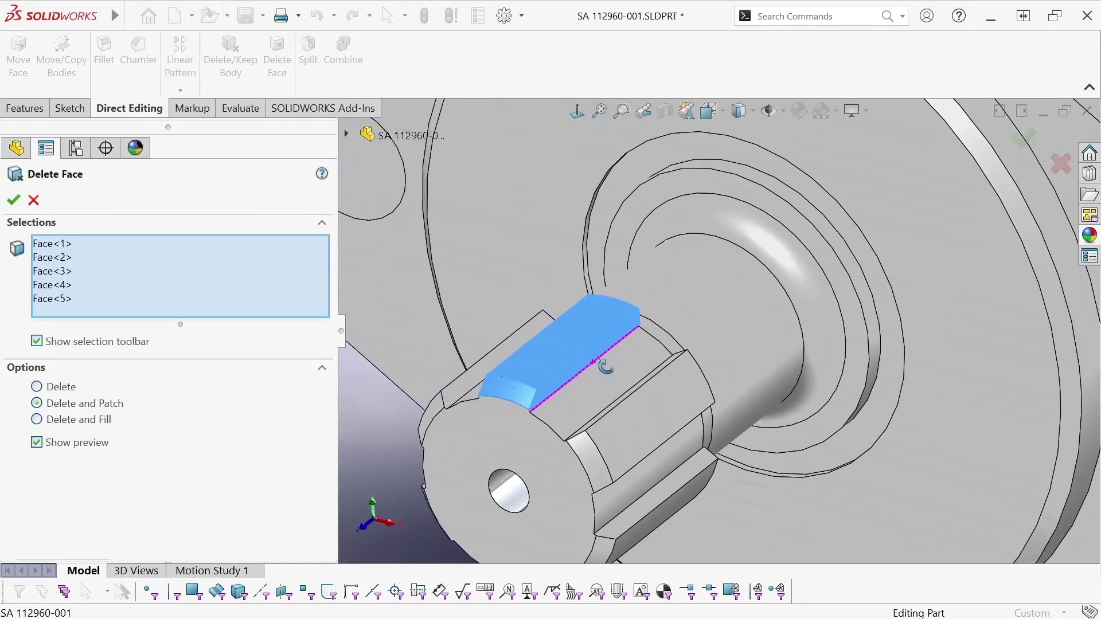
- Try applying the patch and, after it fails, switch the option to plain Delete
click(13, 200)
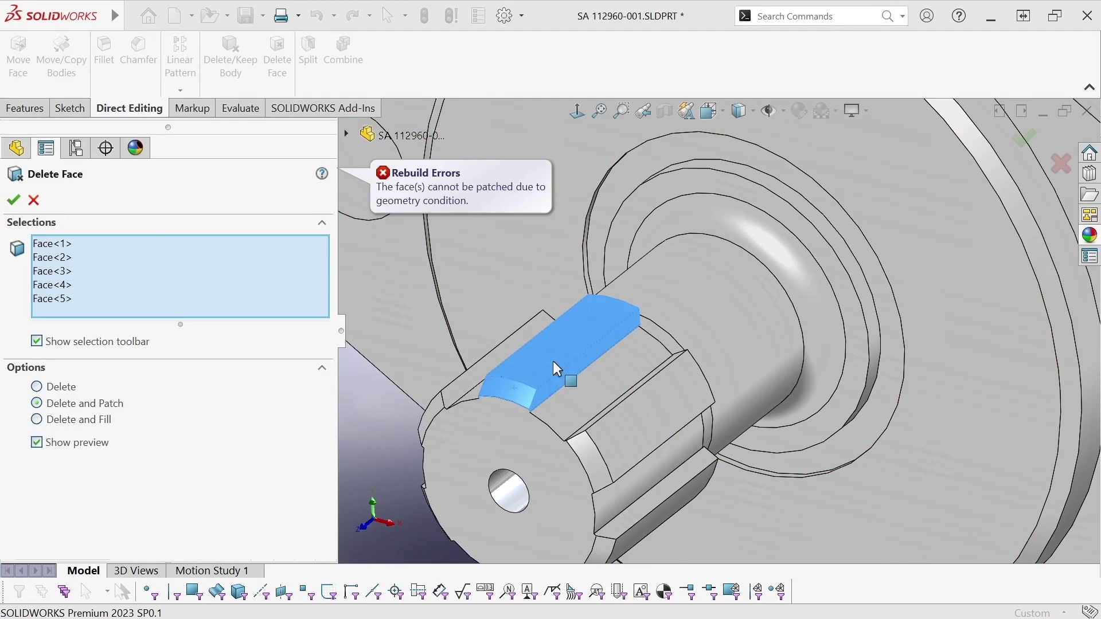
click(37, 389)
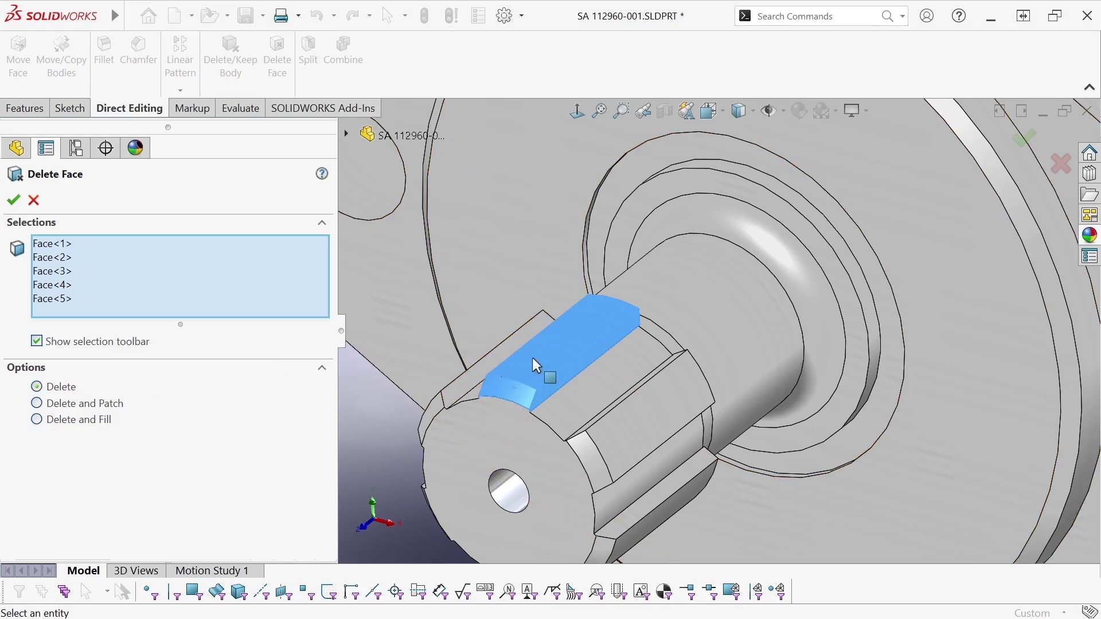
middle_drag(556, 376, 528, 367)
- Confirm deleting the five tooth faces and zoom in on the open gap at the shaft end
click(13, 200)
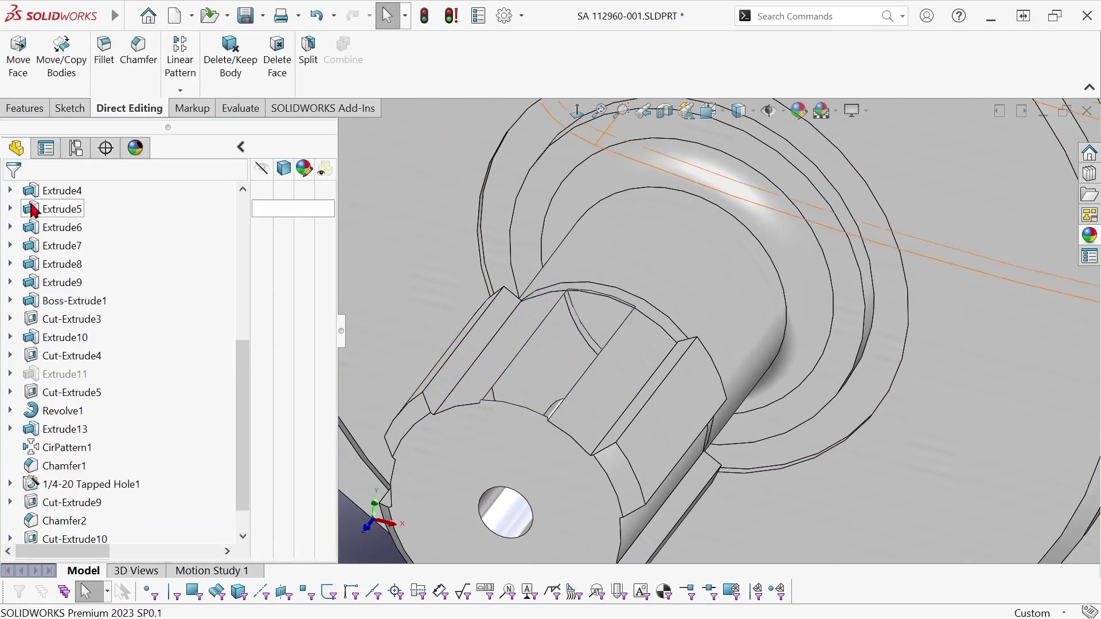
middle_drag(539, 370, 725, 271)
scroll(634, 435, up, 5)
scroll(676, 404, down, 5)
scroll(229, 198, up, 5)
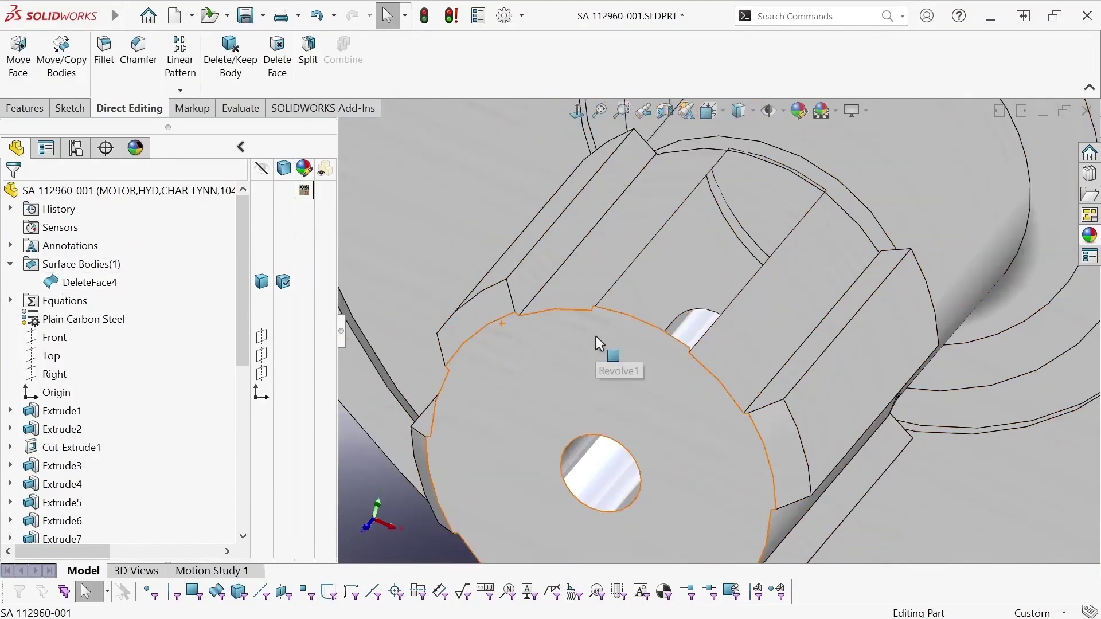
scroll(771, 195, down, 5)
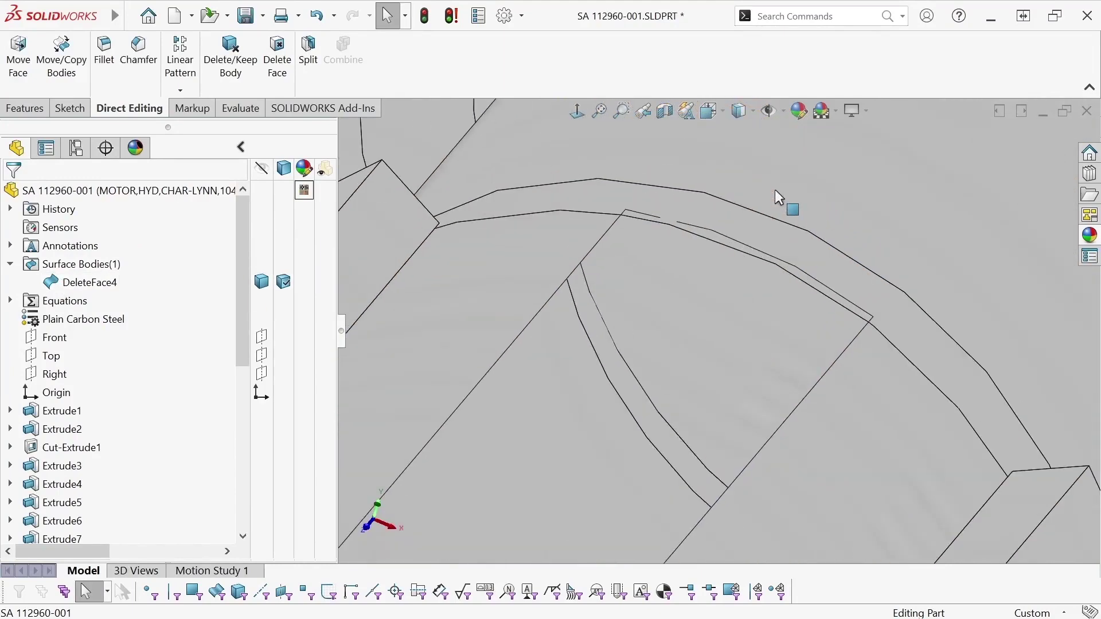
- Inspect the open edge left by the tooth, then scroll the tree down to DeleteFace4
click(729, 243)
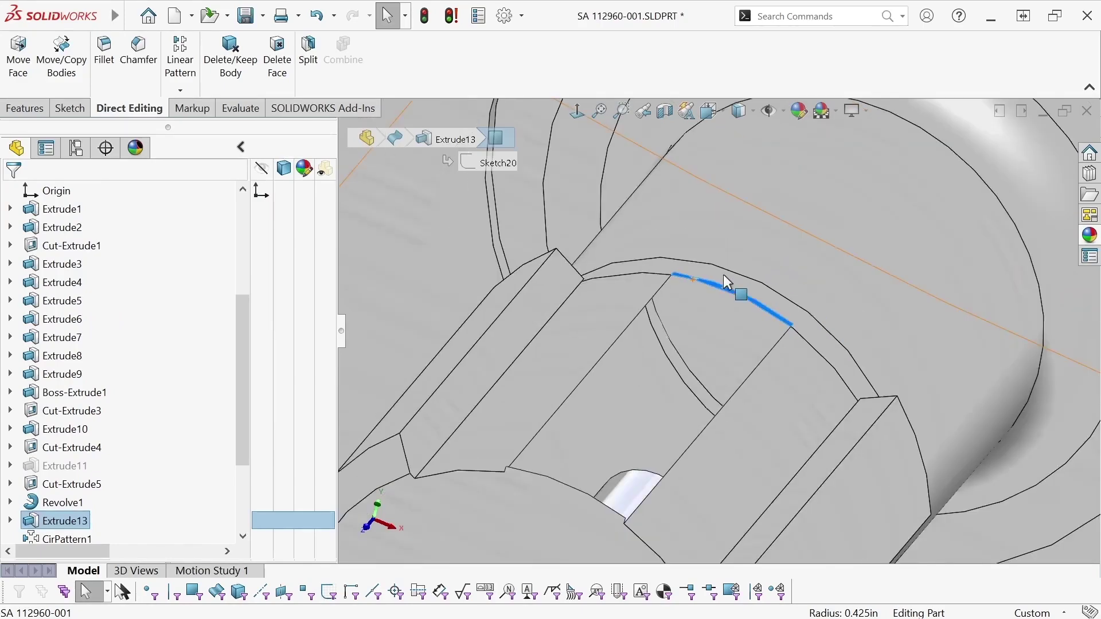
middle_drag(664, 222, 724, 274)
middle_drag(683, 381, 624, 351)
scroll(624, 351, up, 3)
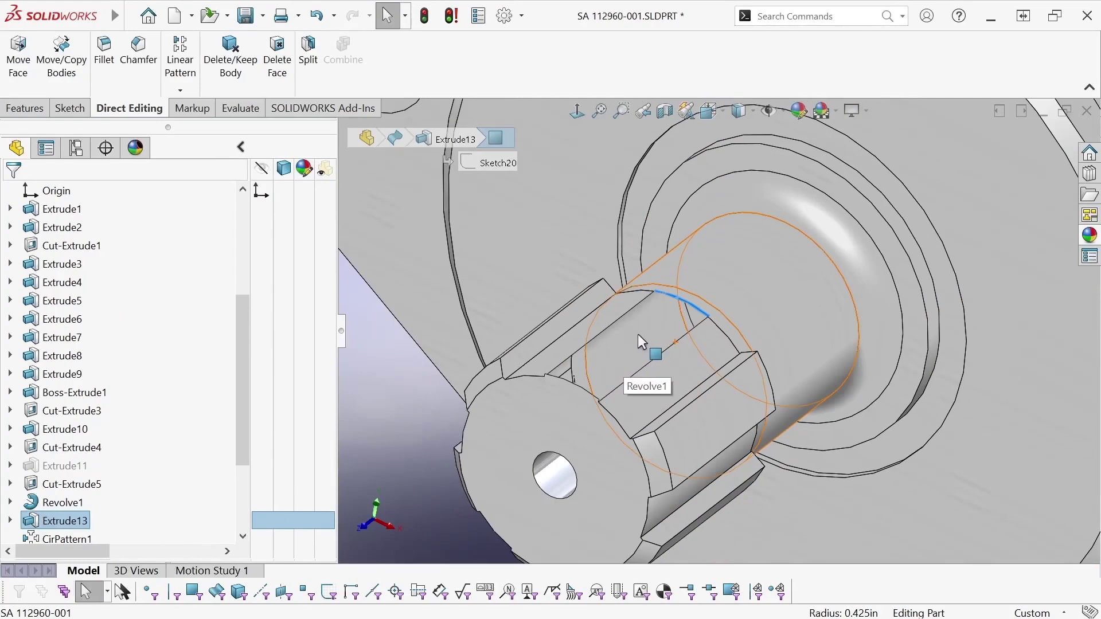
click(451, 393)
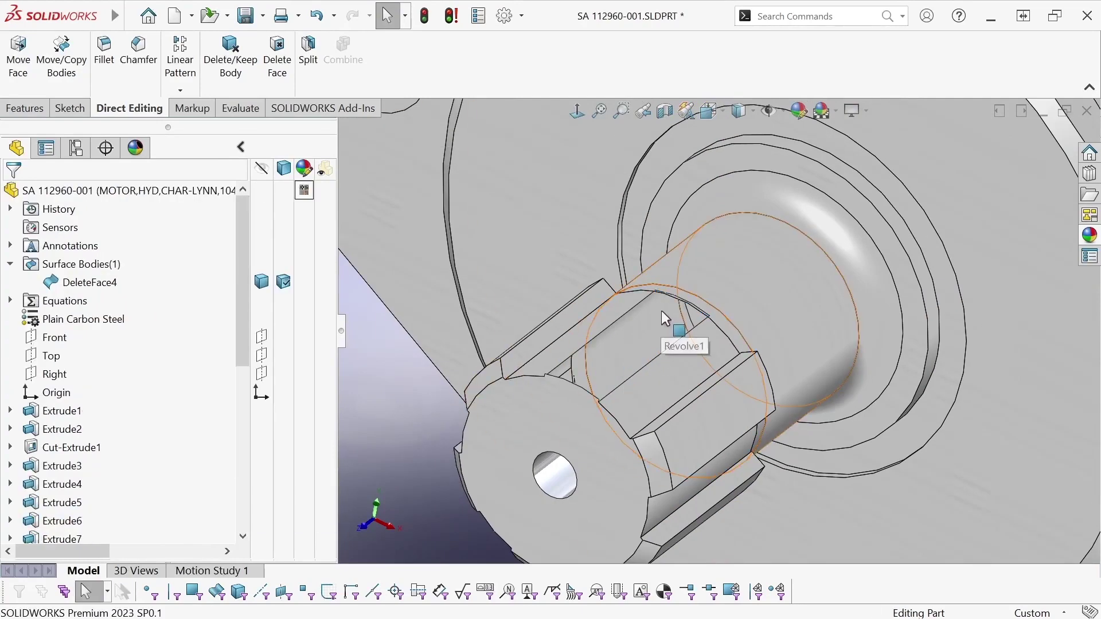
drag(245, 352, 258, 532)
- Edit DeleteFace4 and add the remaining tooth face as Face<6>
click(55, 521)
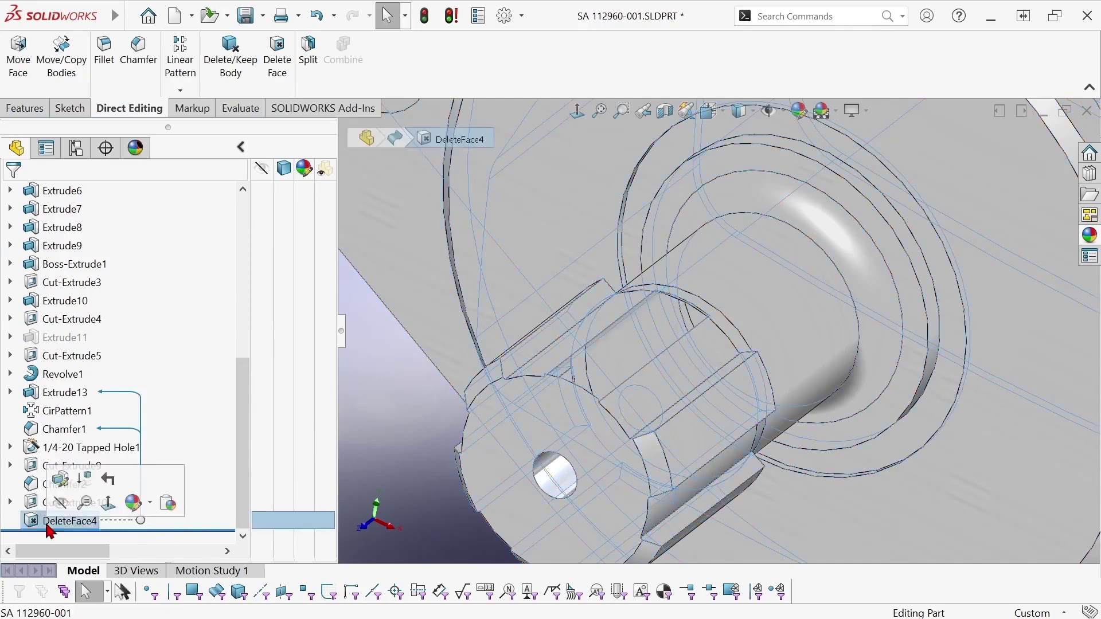
click(63, 487)
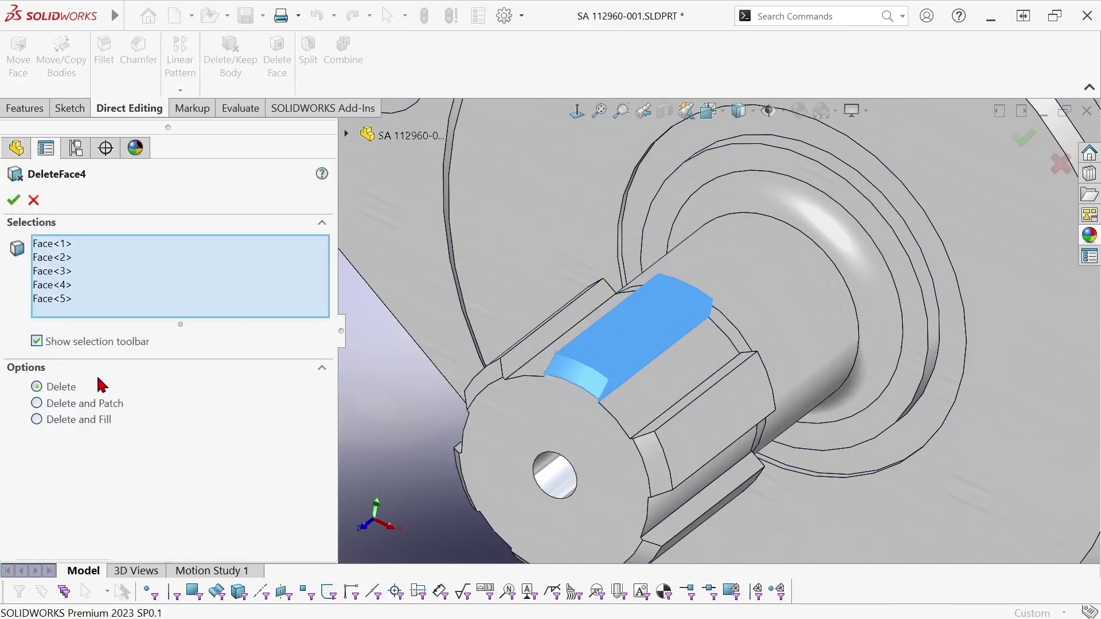
middle_drag(776, 460, 659, 354)
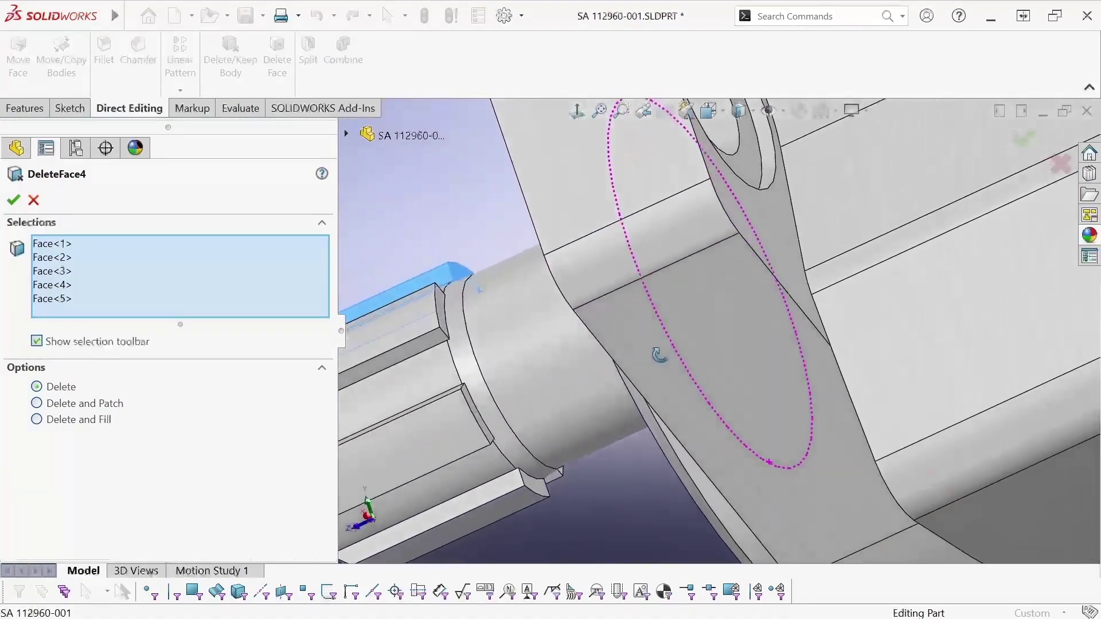
scroll(573, 297, down, 8)
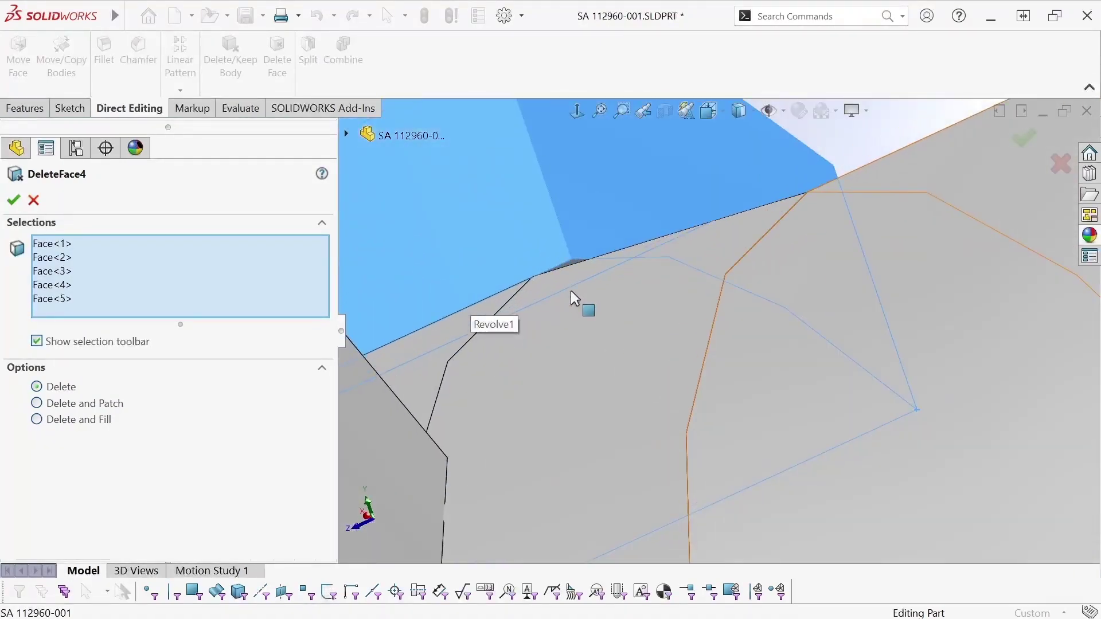
scroll(571, 292, down, 5)
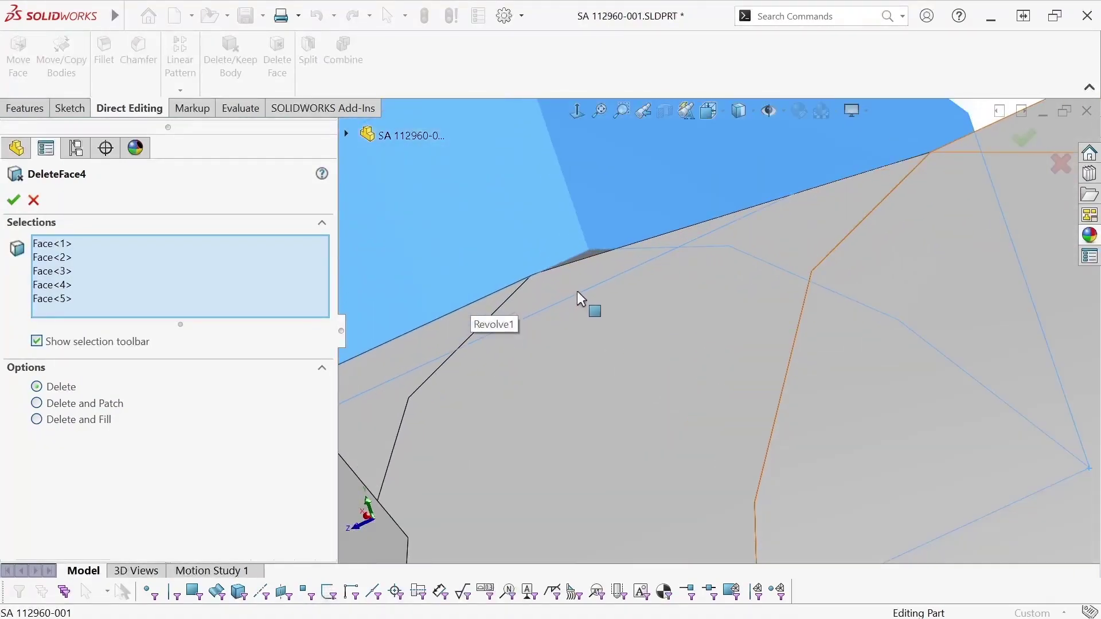
click(593, 261)
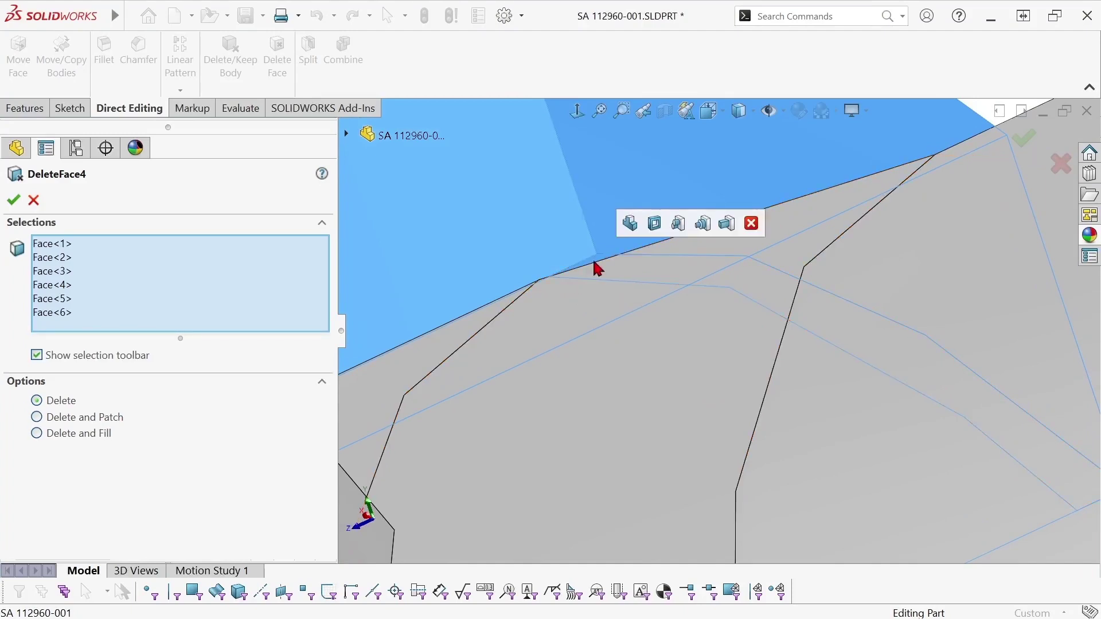
- Switch DeleteFace4 to Delete and Patch, confirm, and inspect the patched shaft surface
click(38, 417)
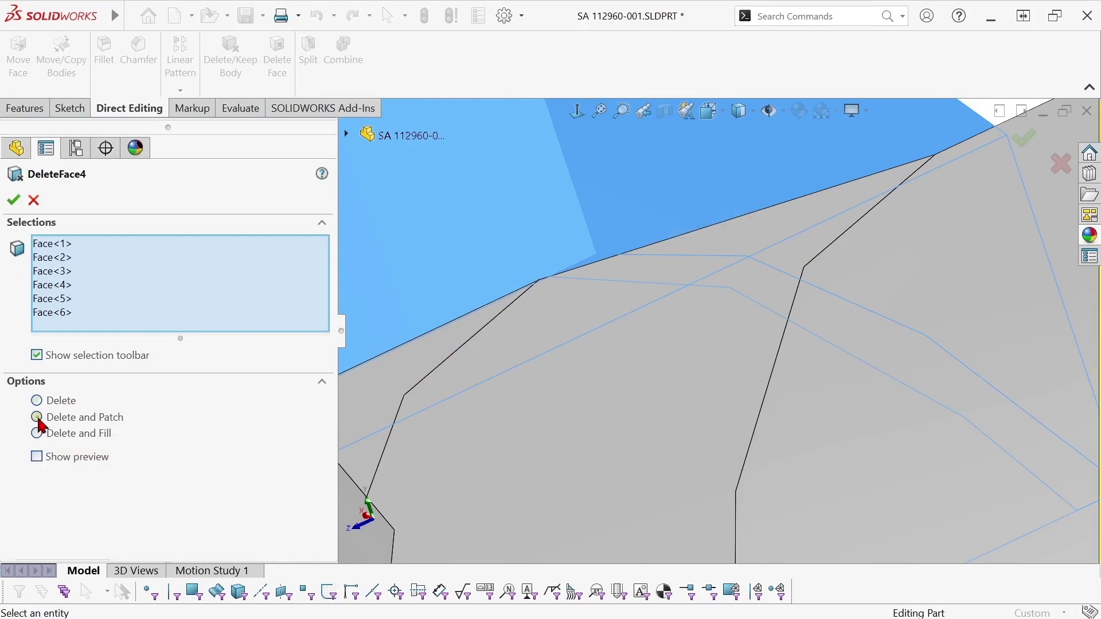
scroll(577, 367, up, 10)
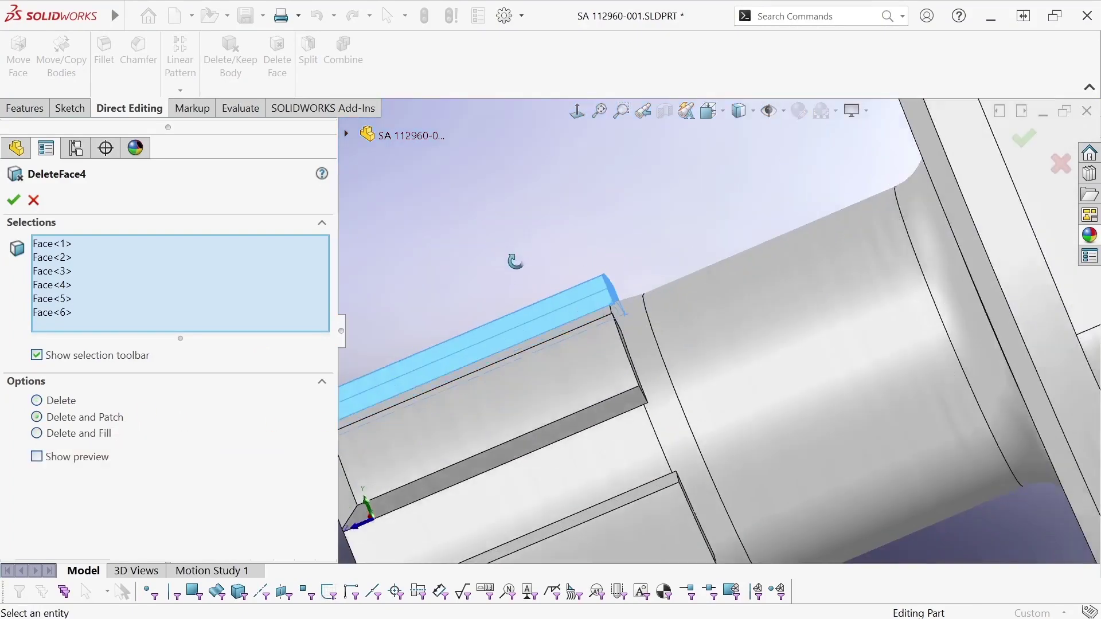
middle_drag(515, 262, 588, 331)
scroll(594, 359, down, 5)
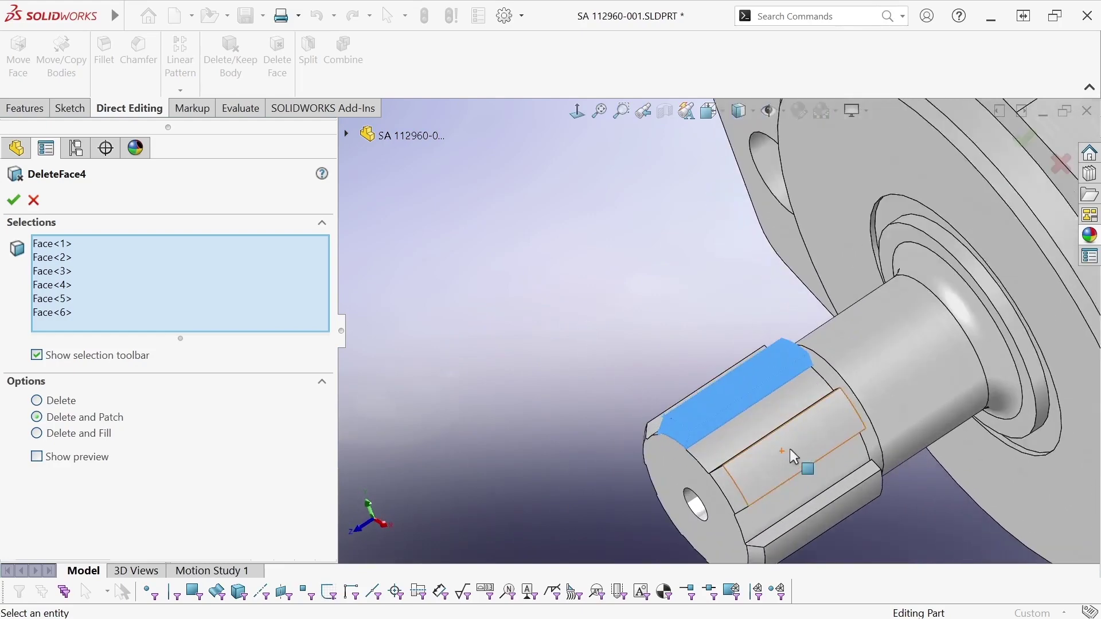
click(13, 199)
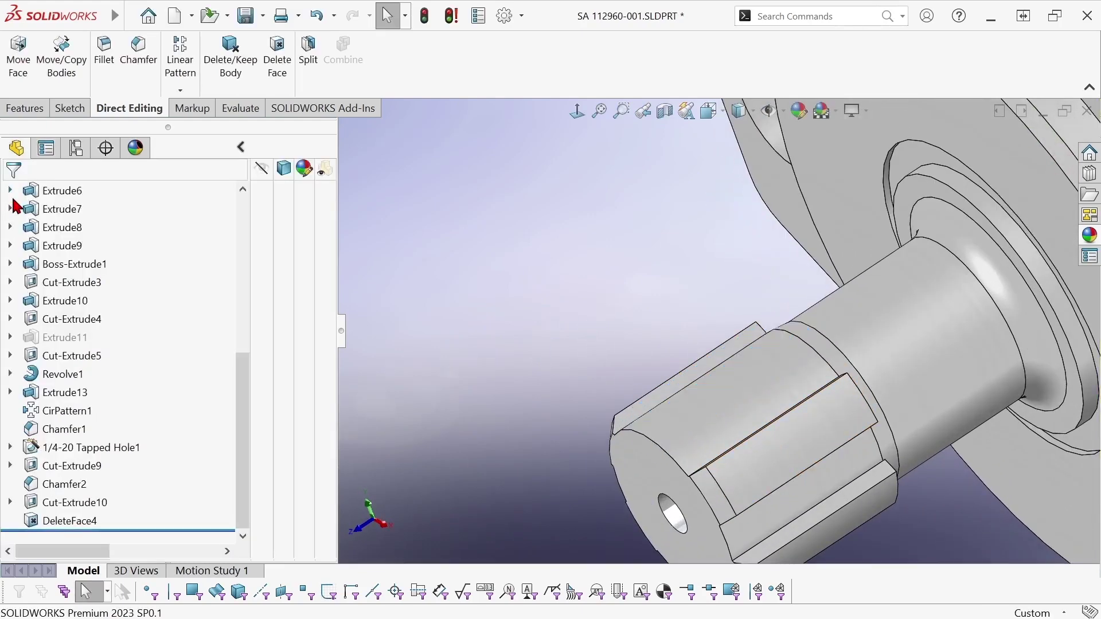
scroll(582, 367, up, 5)
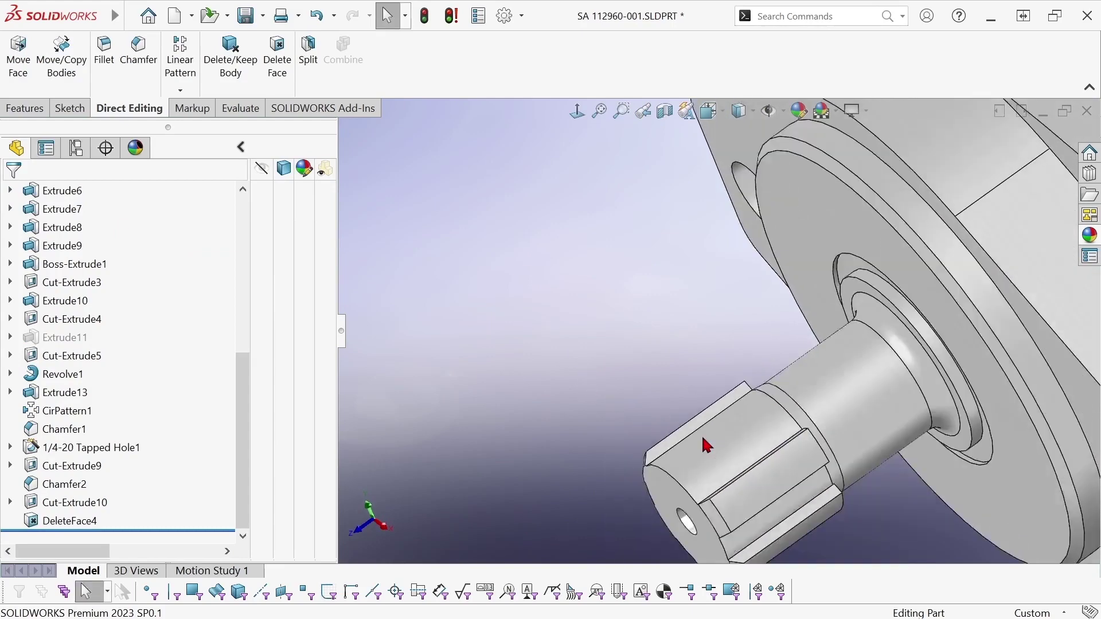
middle_drag(725, 407, 754, 437)
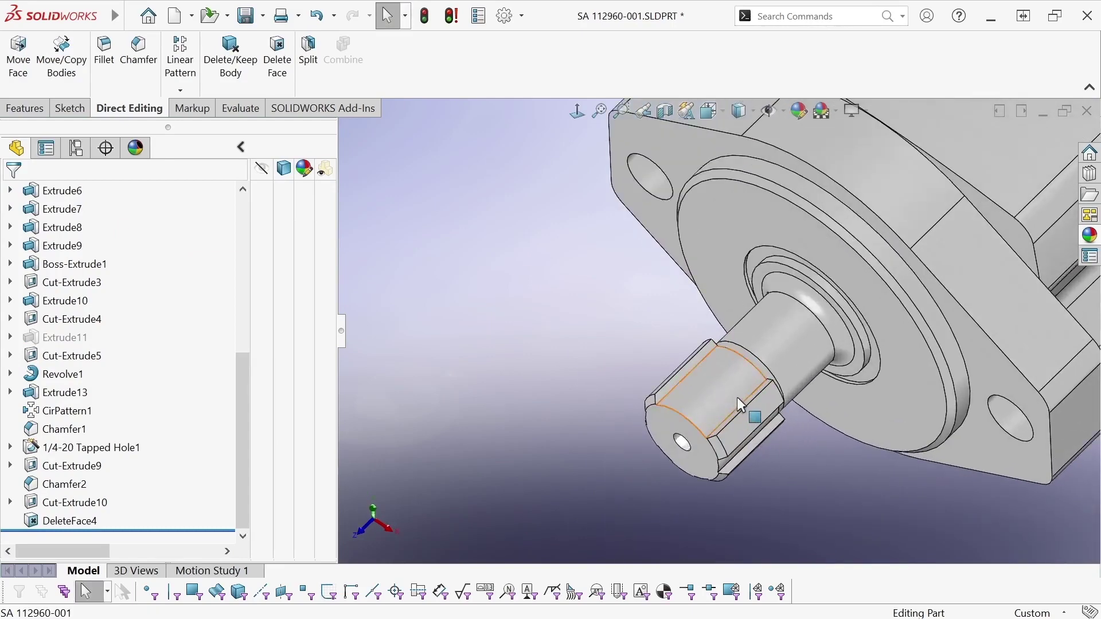
scroll(738, 400, down, 5)
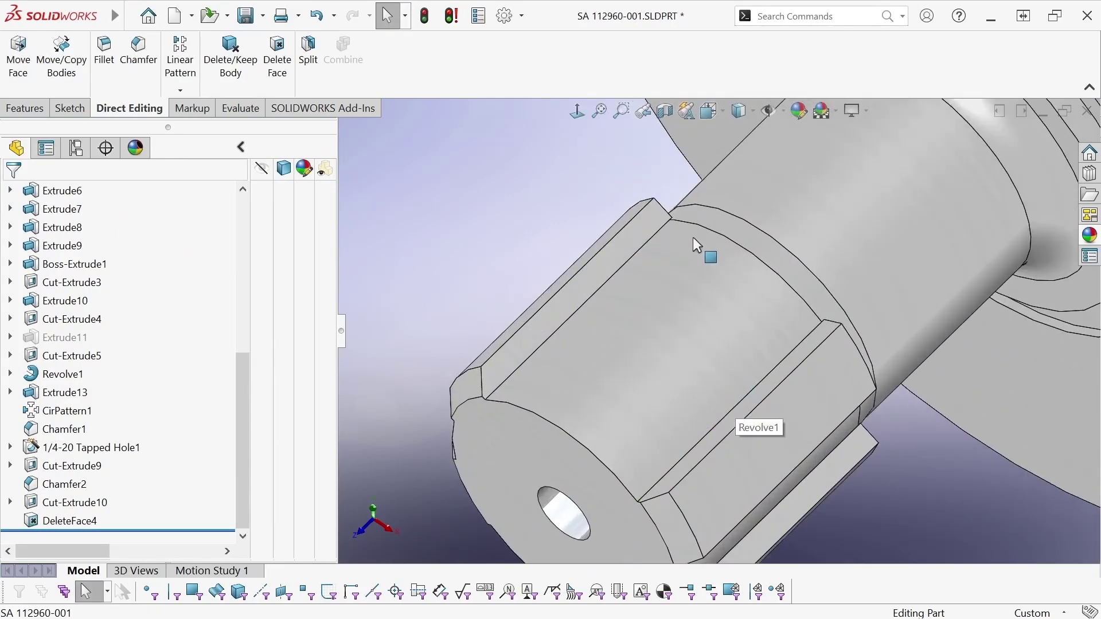
scroll(612, 418, up, 5)
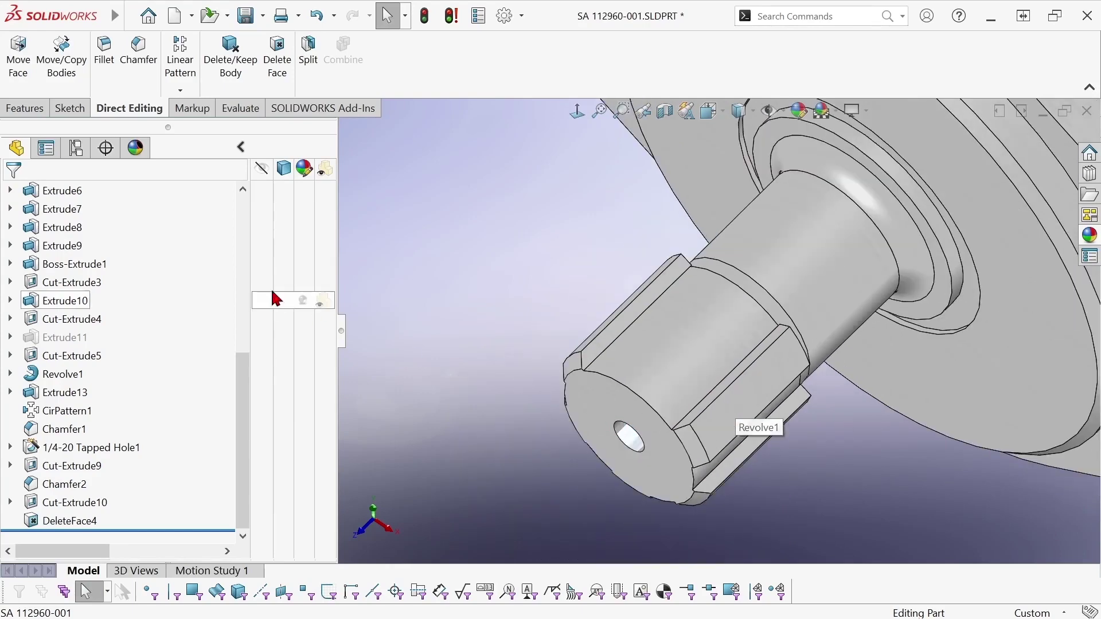
click(247, 214)
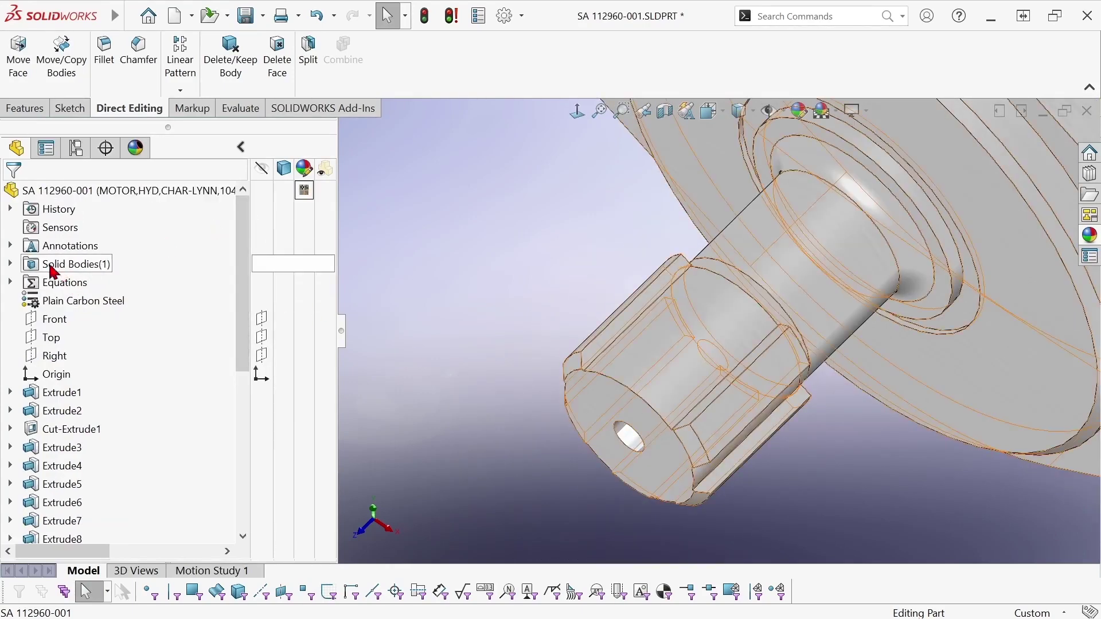
click(10, 264)
click(80, 282)
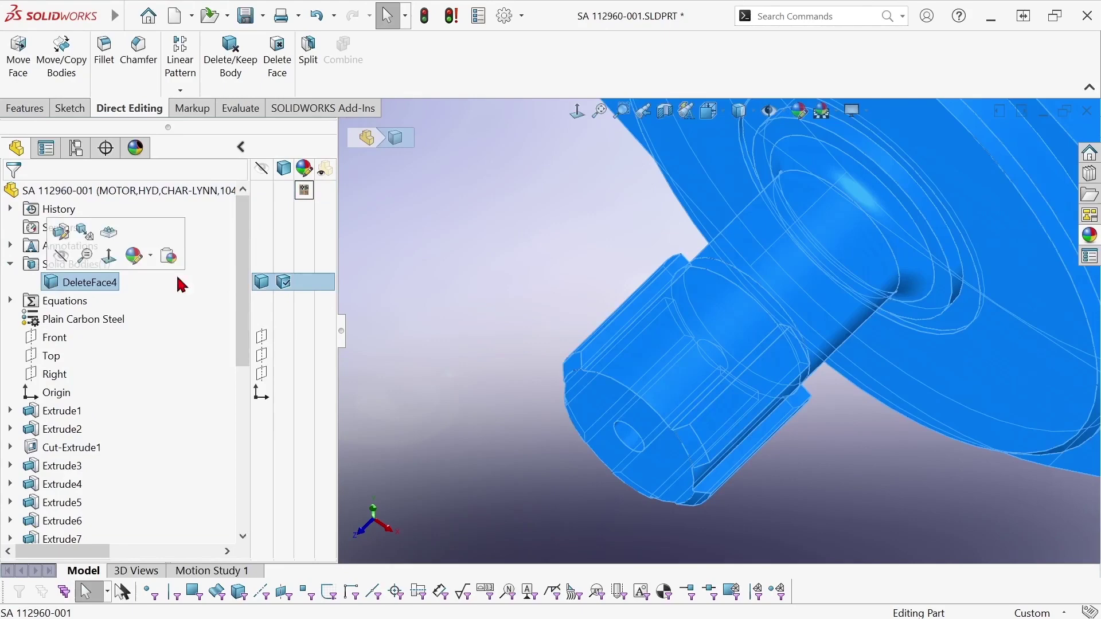
click(466, 367)
scroll(465, 367, up, 8)
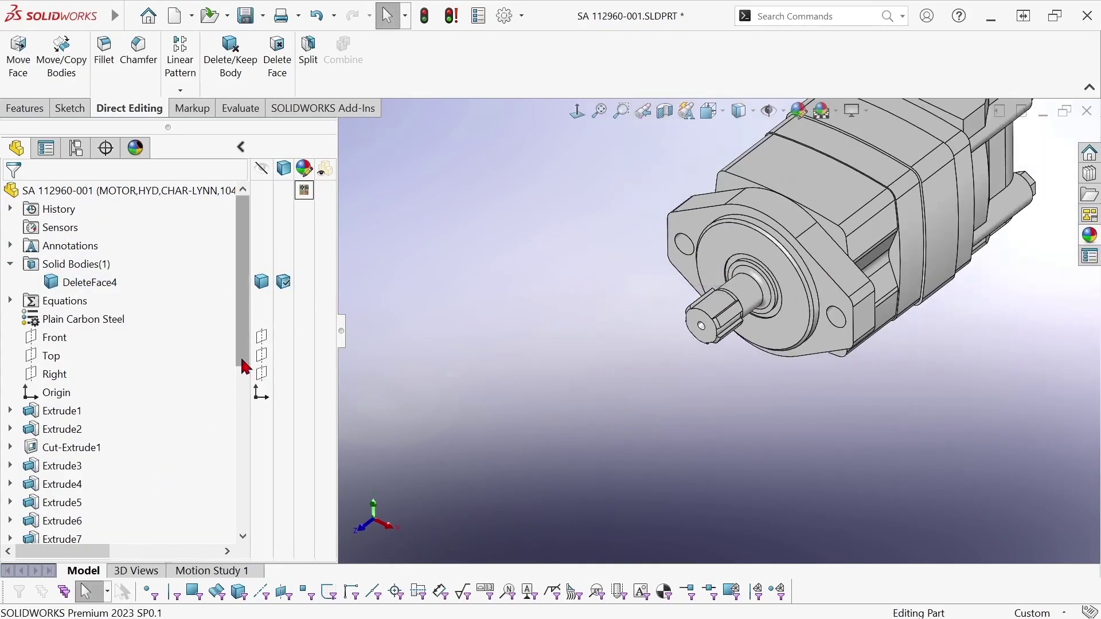
drag(246, 364, 261, 518)
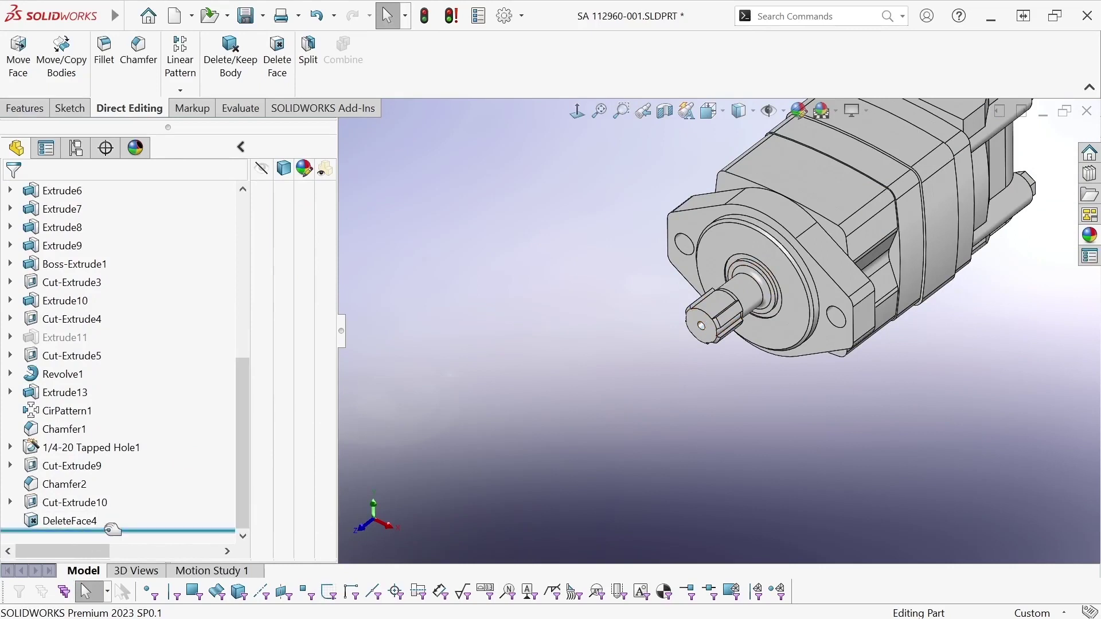
drag(115, 531, 113, 516)
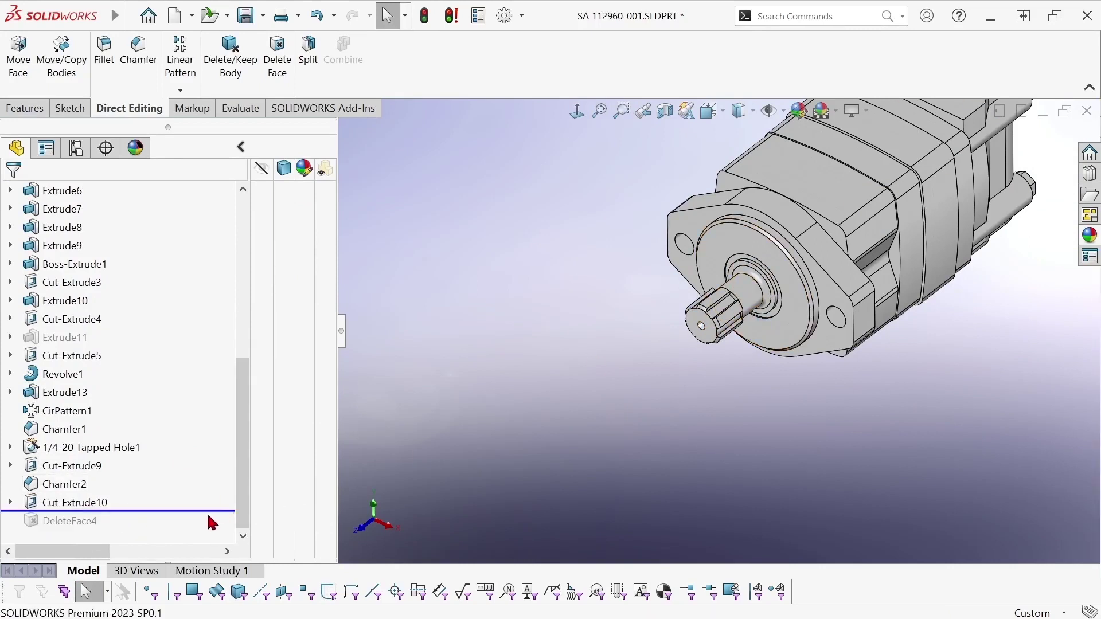
drag(213, 512, 210, 531)
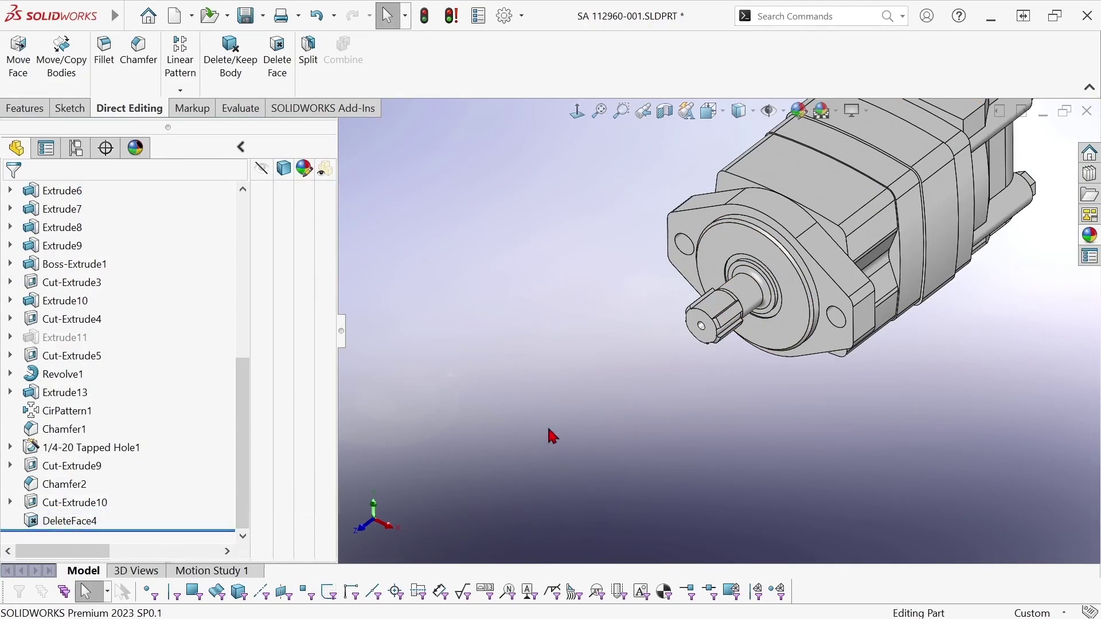
scroll(717, 320, down, 3)
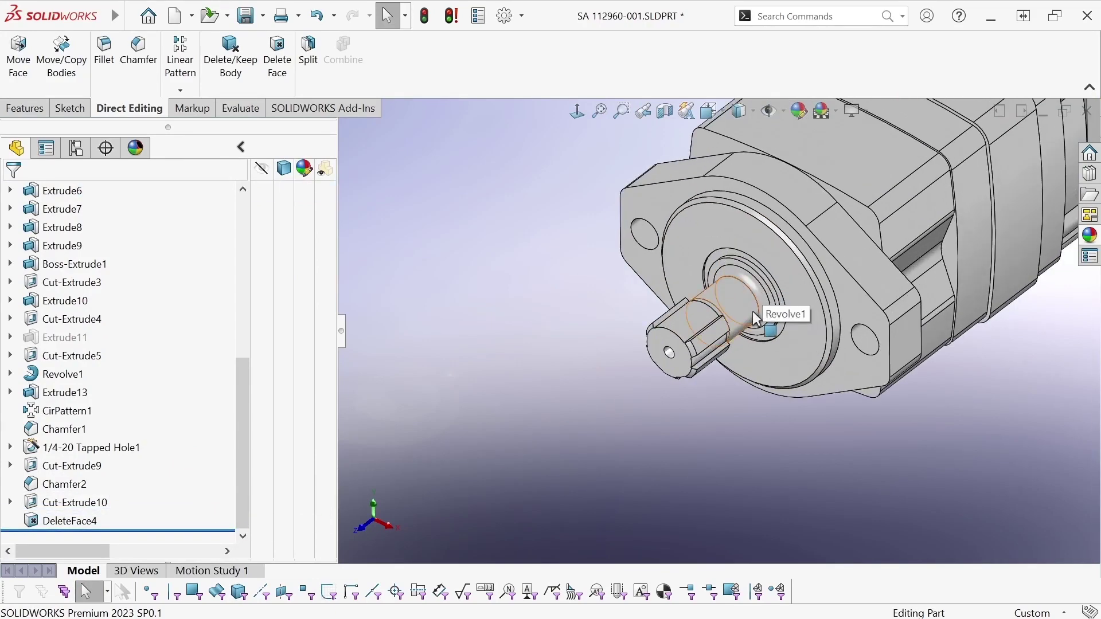
scroll(751, 322, up, 5)
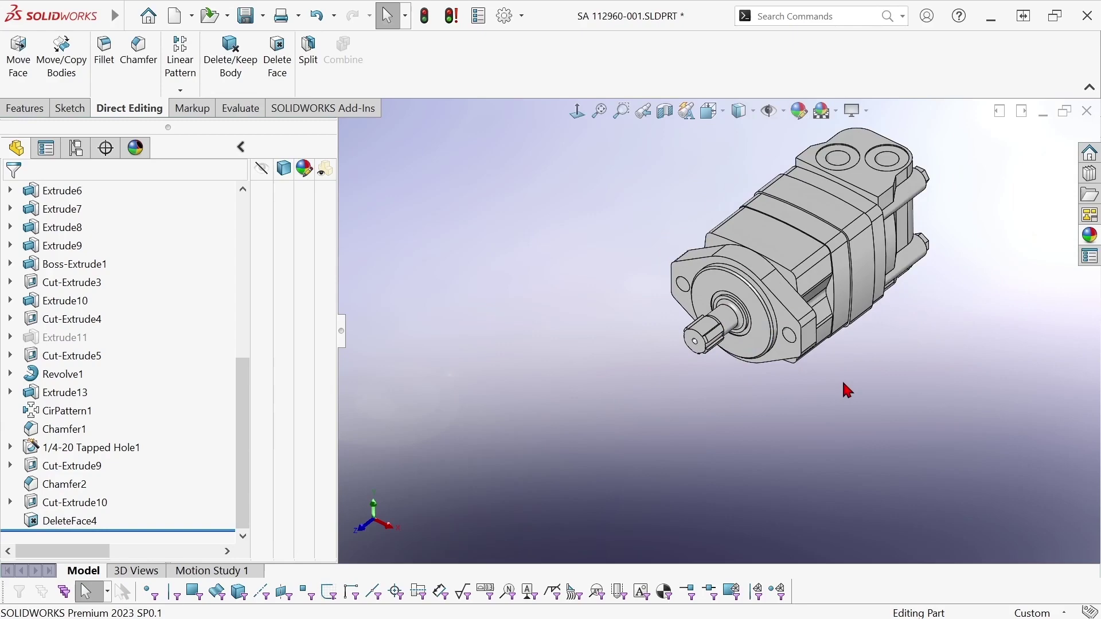
- Orbit and zoom to a close side view of the raised arrow on the housing
middle_drag(843, 385, 664, 317)
scroll(774, 275, down, 5)
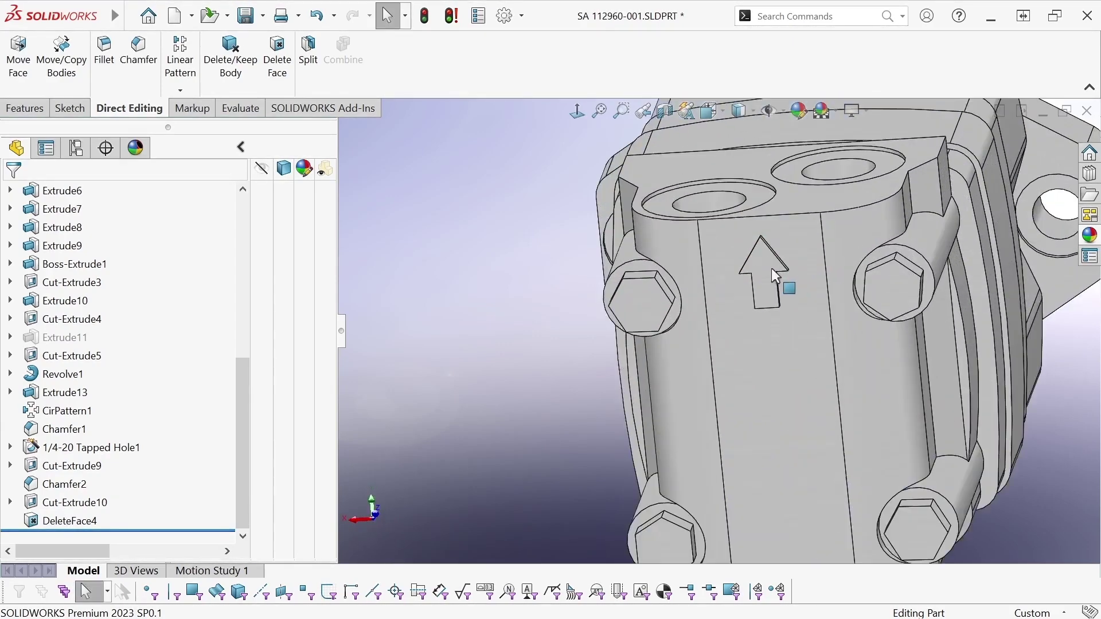
scroll(775, 275, down, 2)
mouse_move(782, 278)
middle_down()
mouse_move(755, 290)
mouse_move(769, 293)
middle_up()
scroll(780, 259, down, 3)
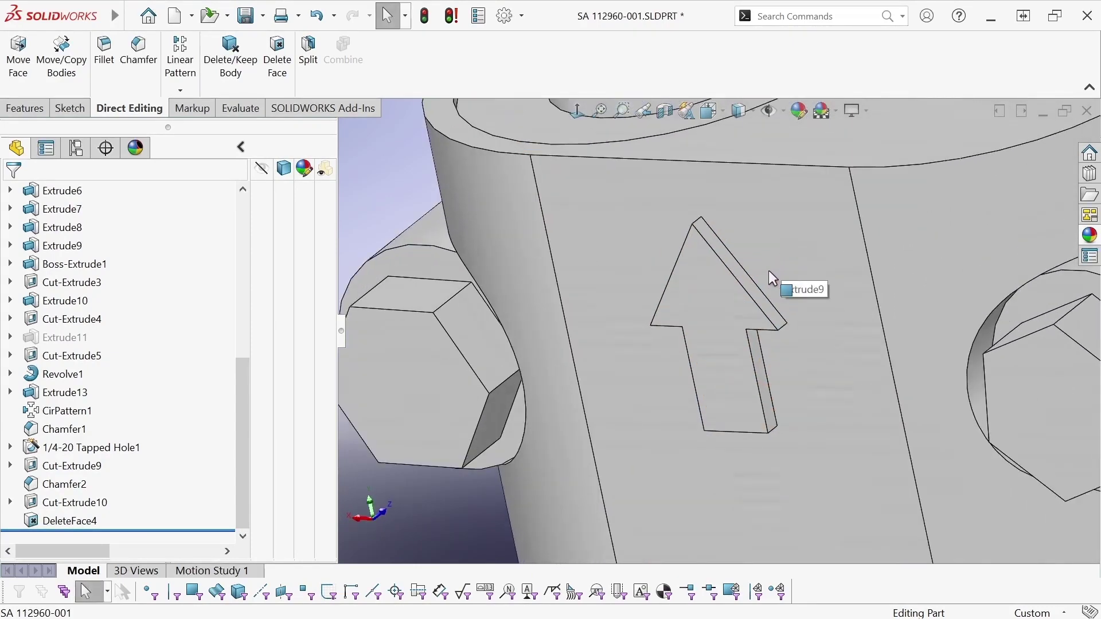
scroll(766, 277, up, 1)
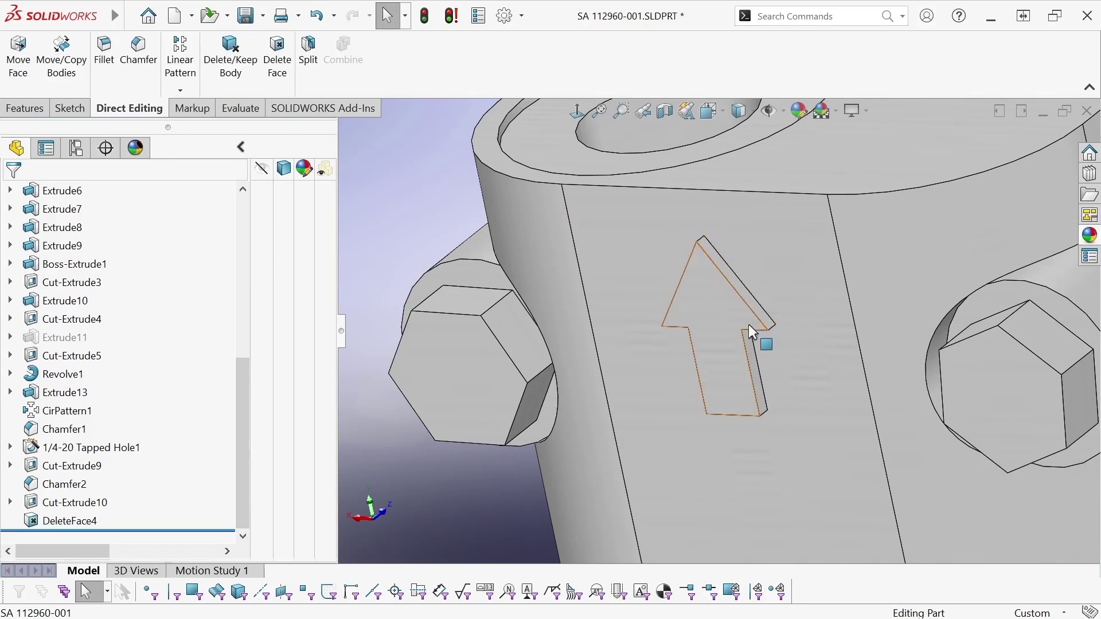
middle_drag(748, 323, 726, 317)
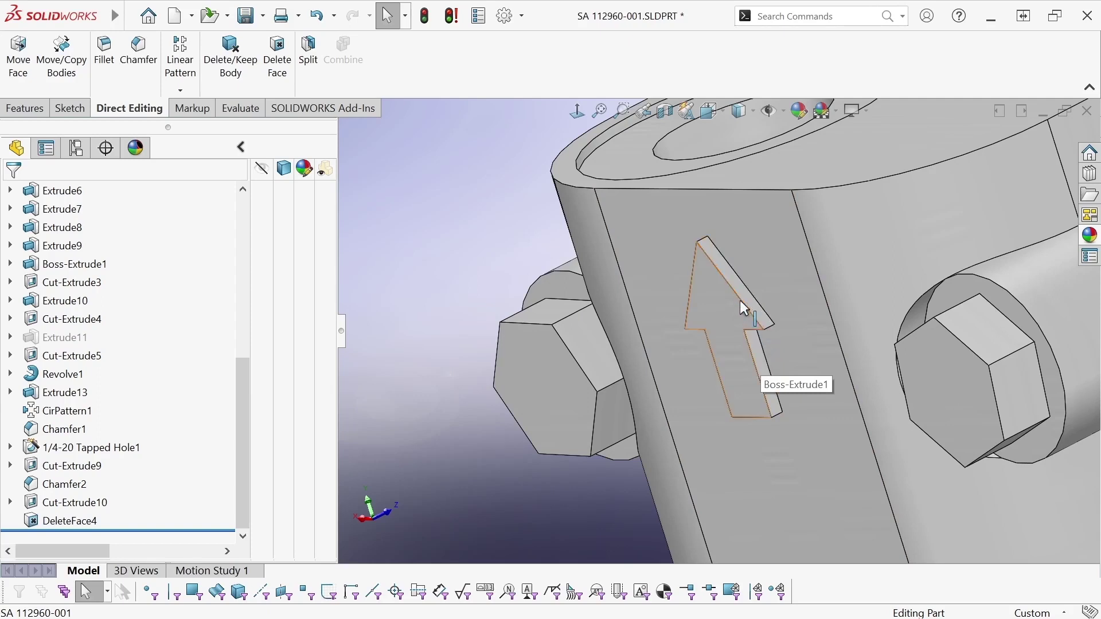
middle_drag(733, 332, 731, 338)
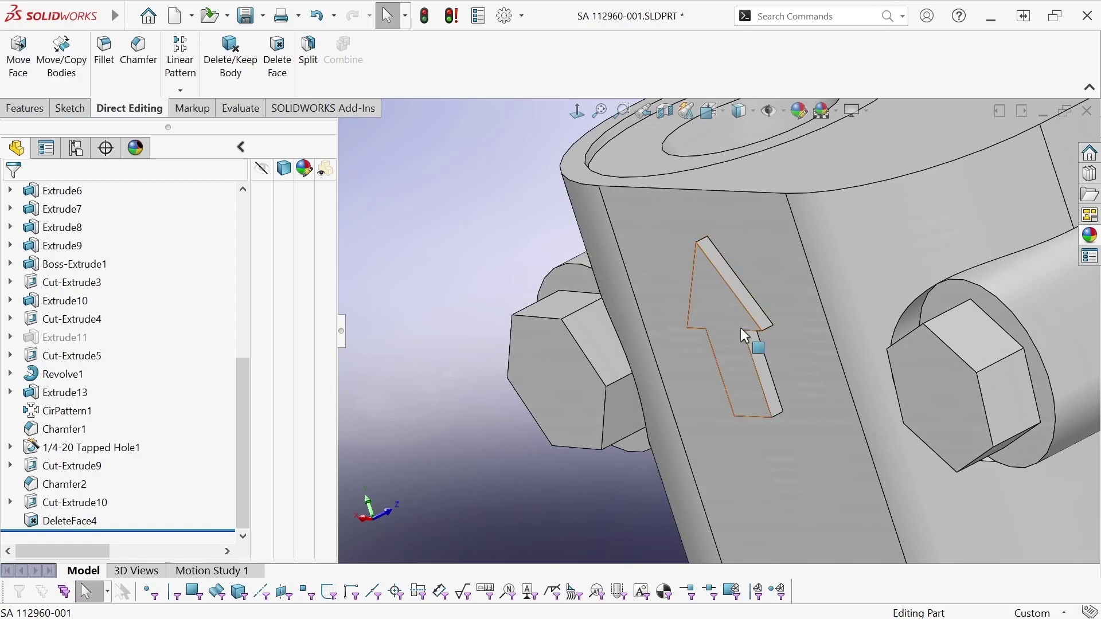
- Start a Delete and Fill face deletion and pick the arrow's top face and two side faces
click(279, 64)
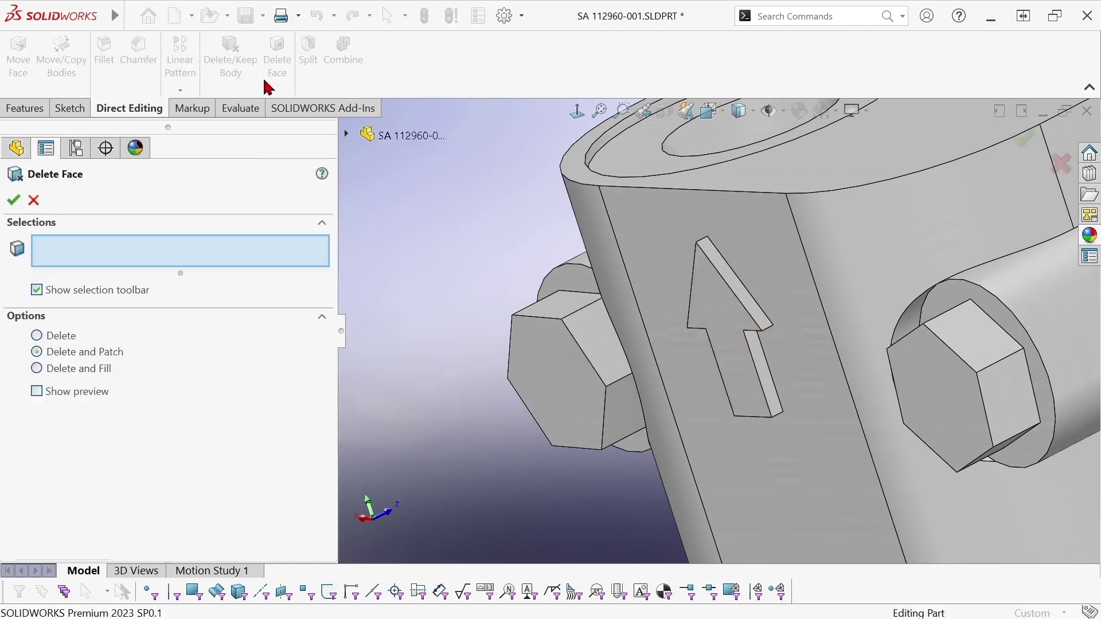
click(37, 369)
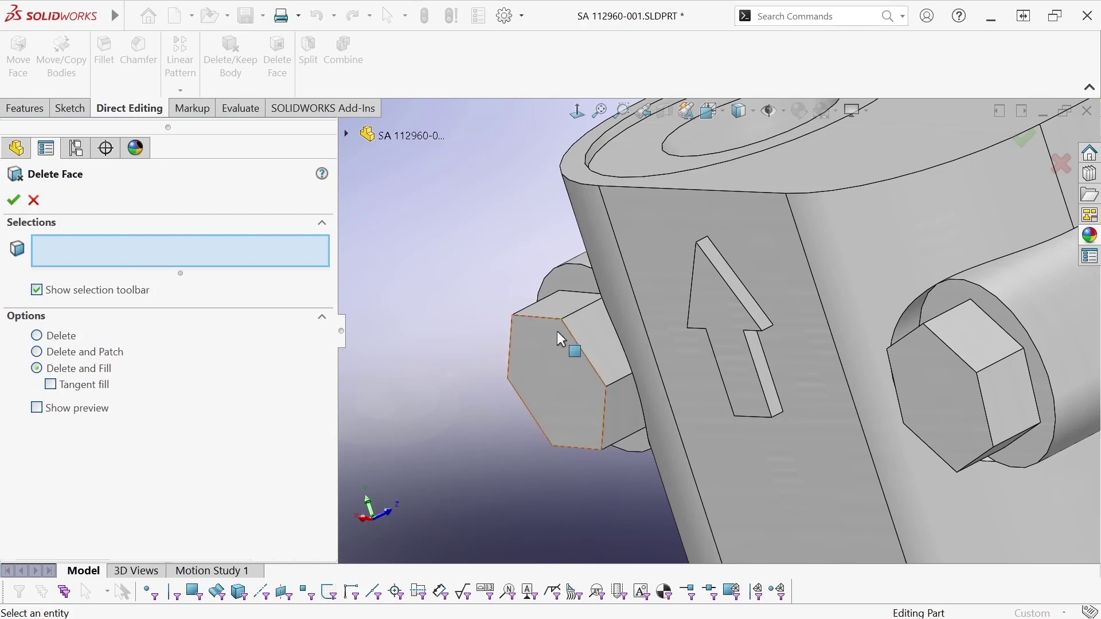
click(710, 305)
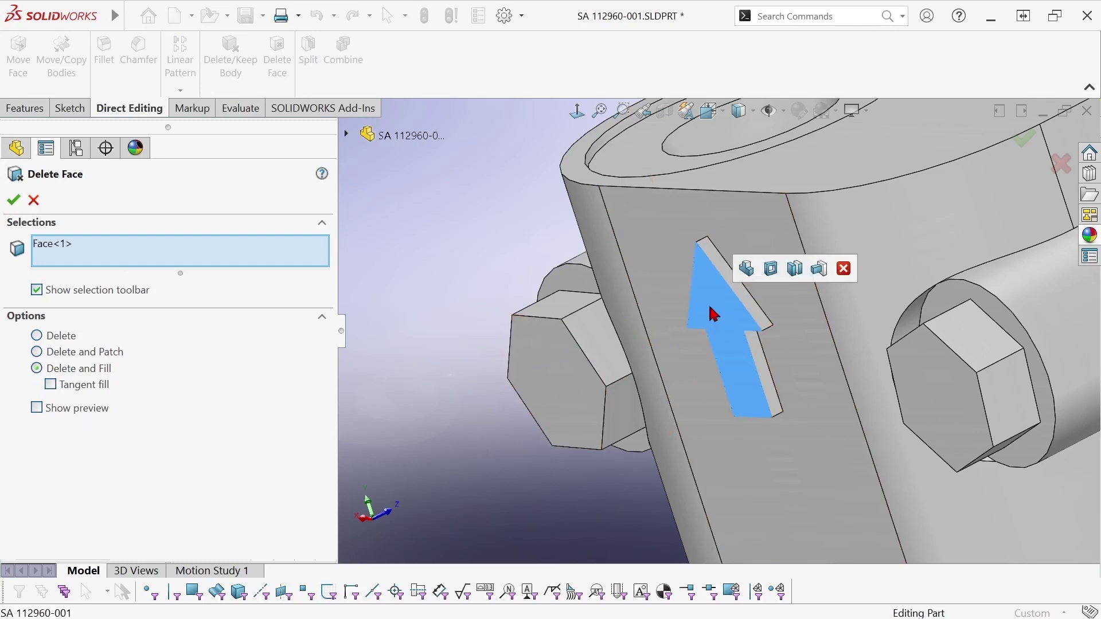
click(755, 358)
click(754, 313)
- Add the remaining five arrow side faces and confirm the fill as DeleteFace5
middle_drag(736, 339, 771, 243)
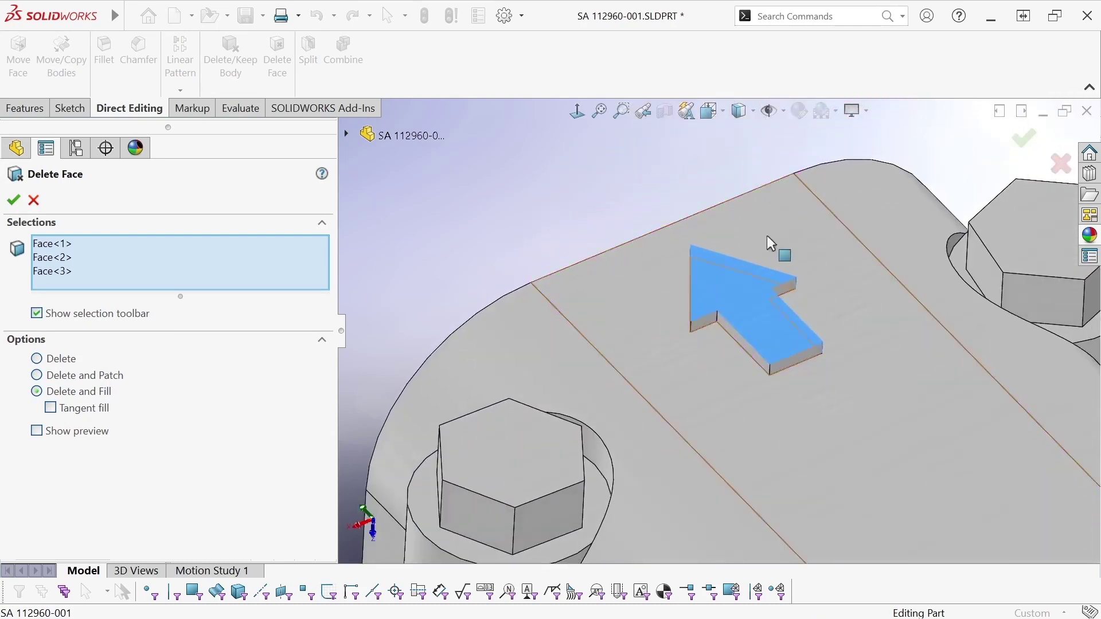
click(788, 296)
click(791, 372)
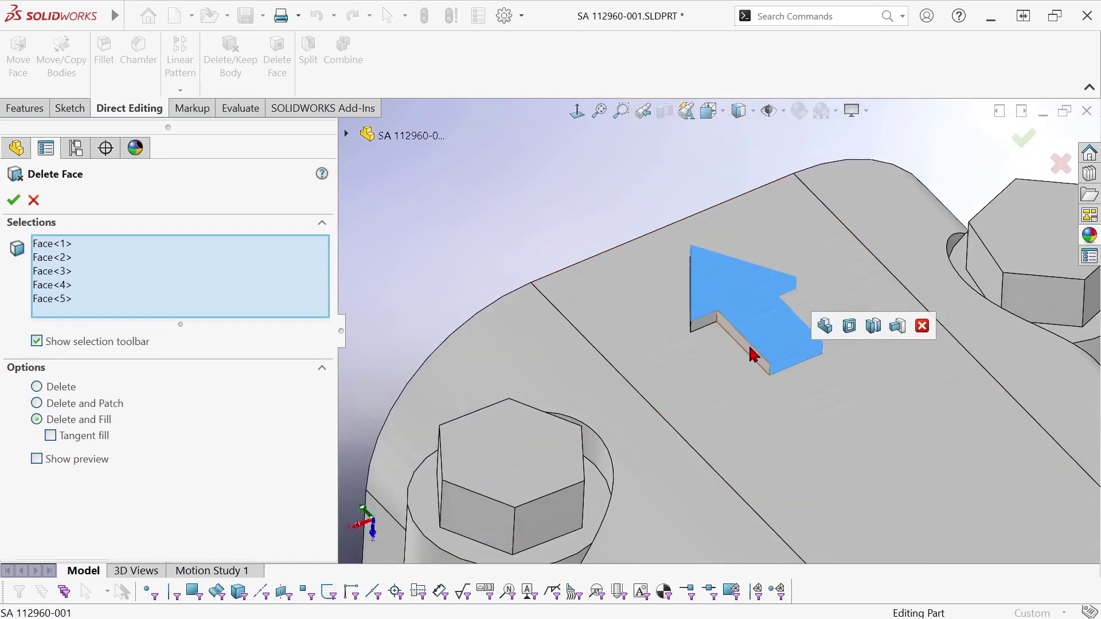
click(717, 332)
click(744, 349)
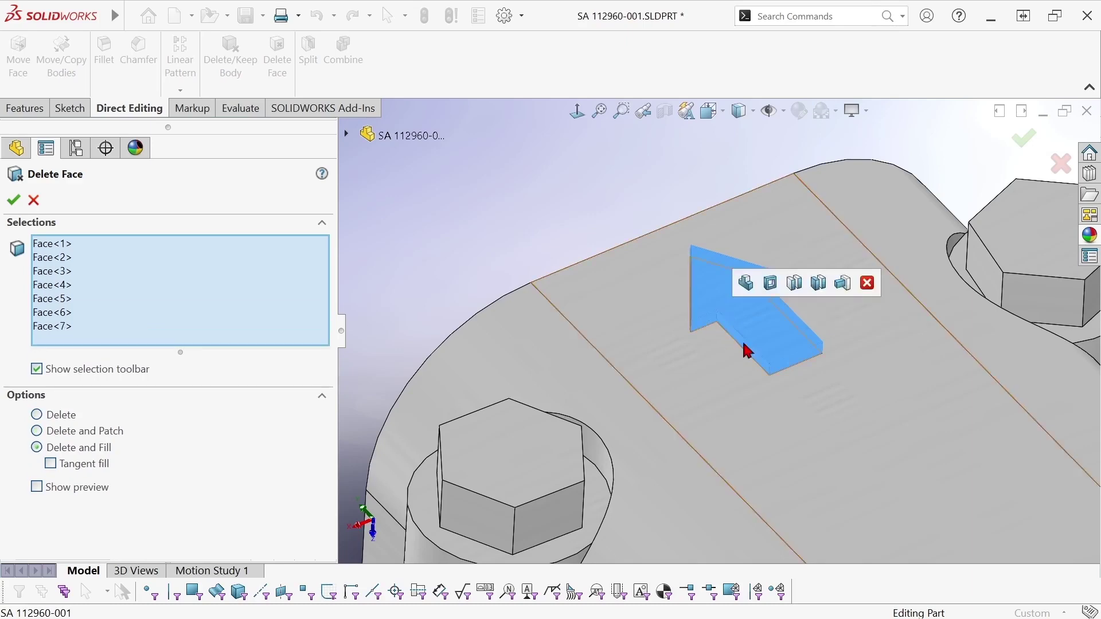
middle_drag(817, 368, 721, 327)
click(714, 315)
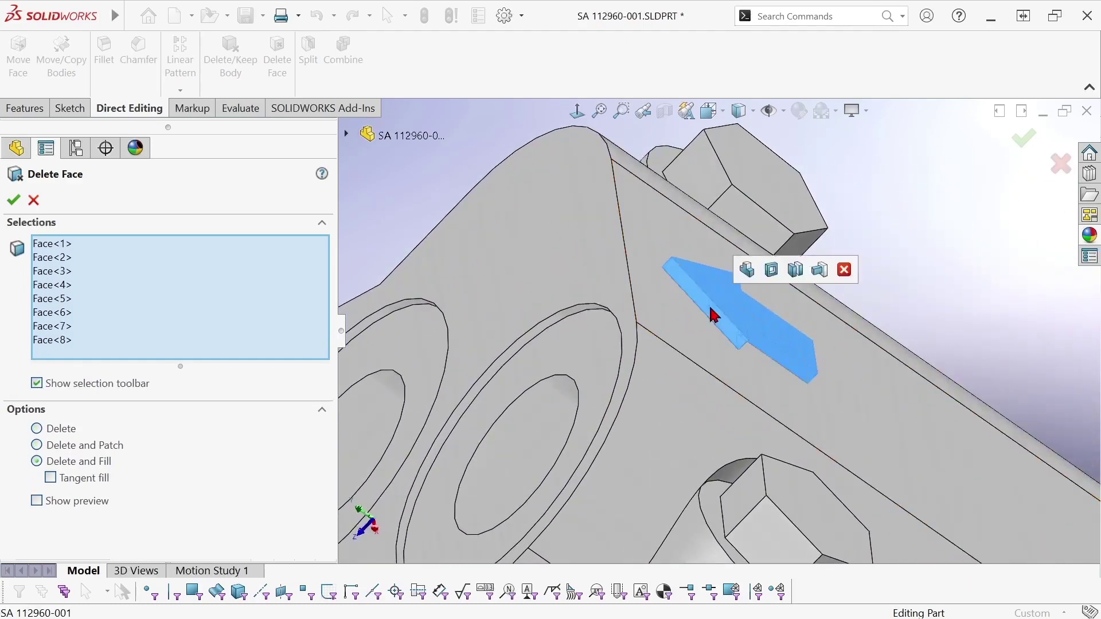
middle_drag(786, 335, 692, 417)
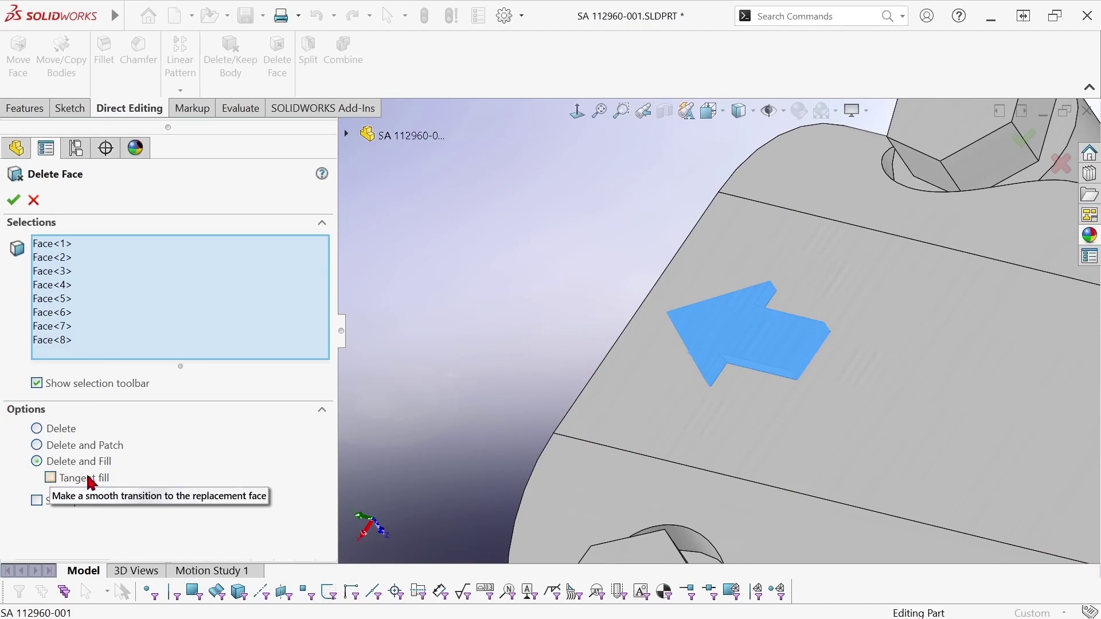
click(14, 201)
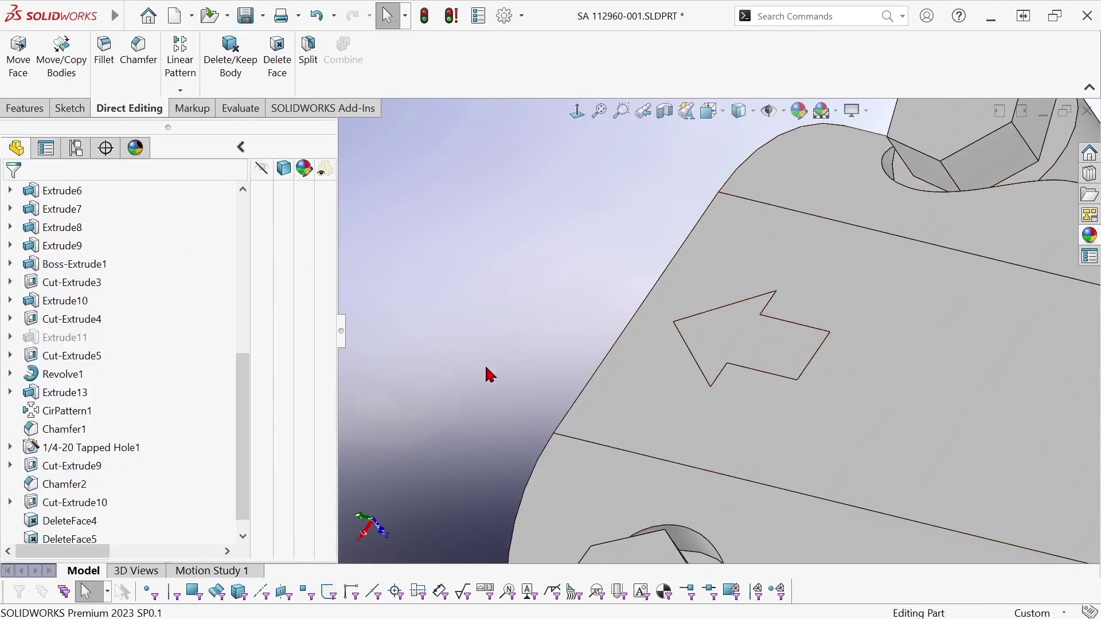
- Select the flat arrow face and apply the red palette swatch through Edit Appearance
middle_drag(484, 363, 576, 332)
click(583, 339)
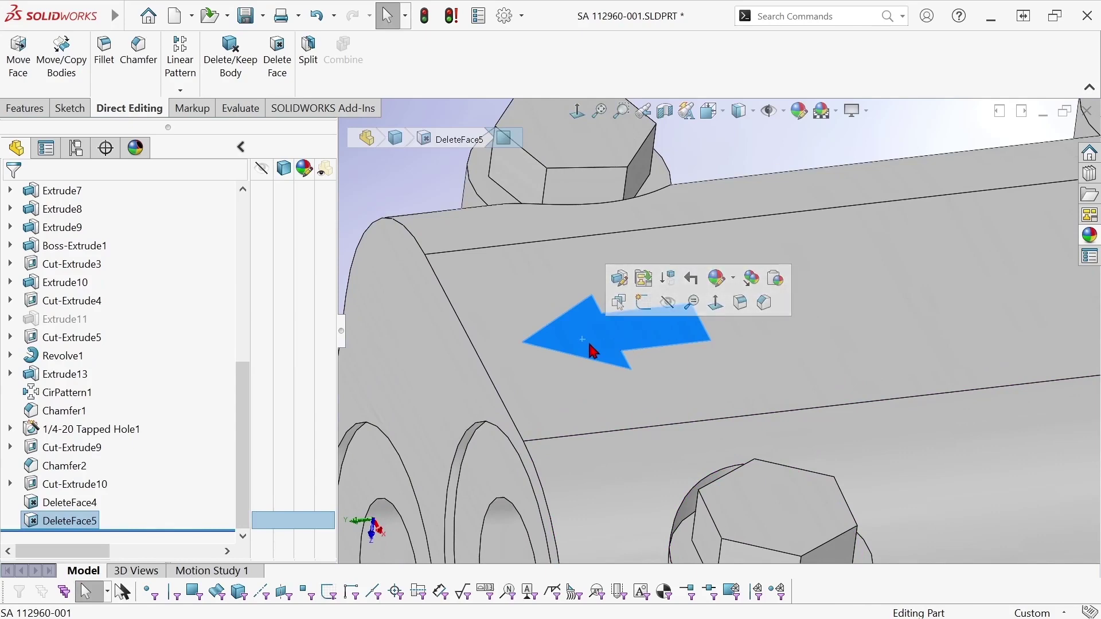
scroll(593, 351, up, 3)
scroll(652, 333, down, 3)
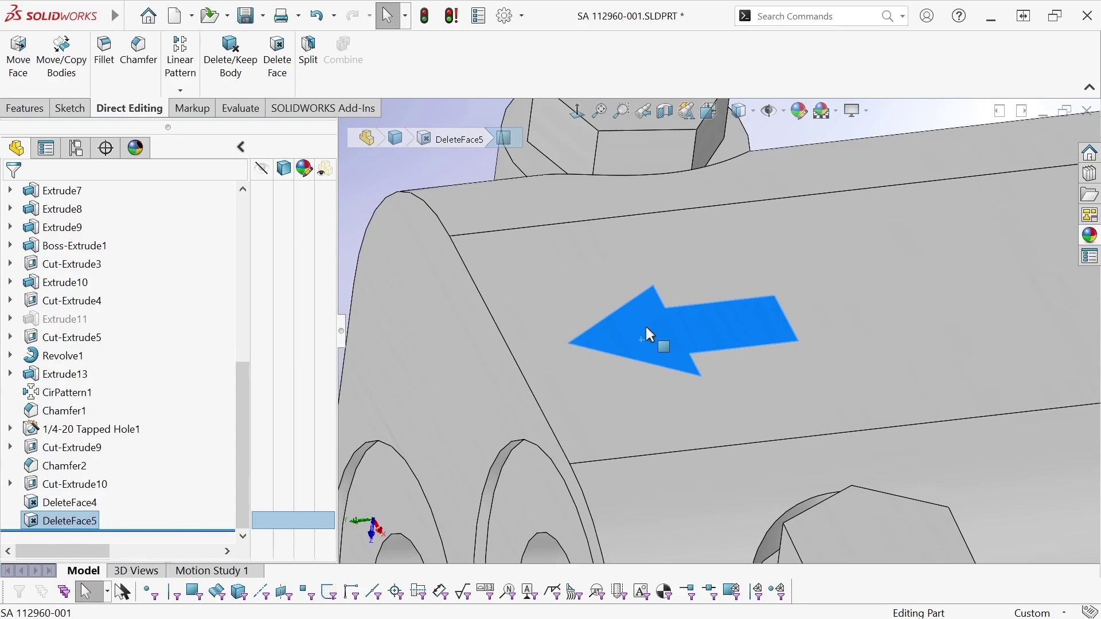
click(800, 110)
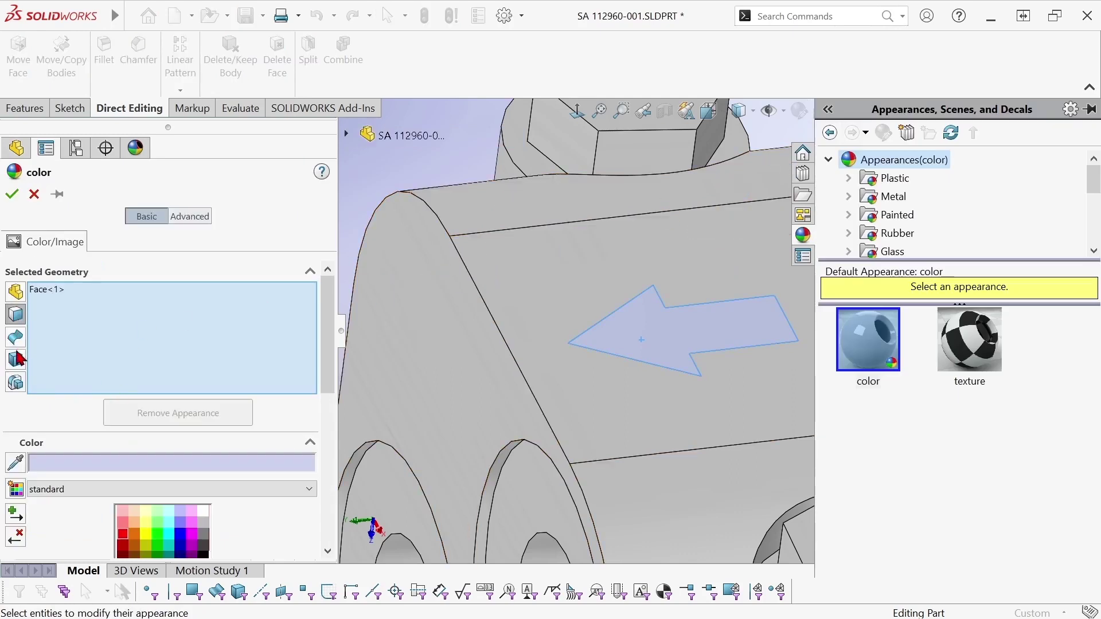
click(17, 384)
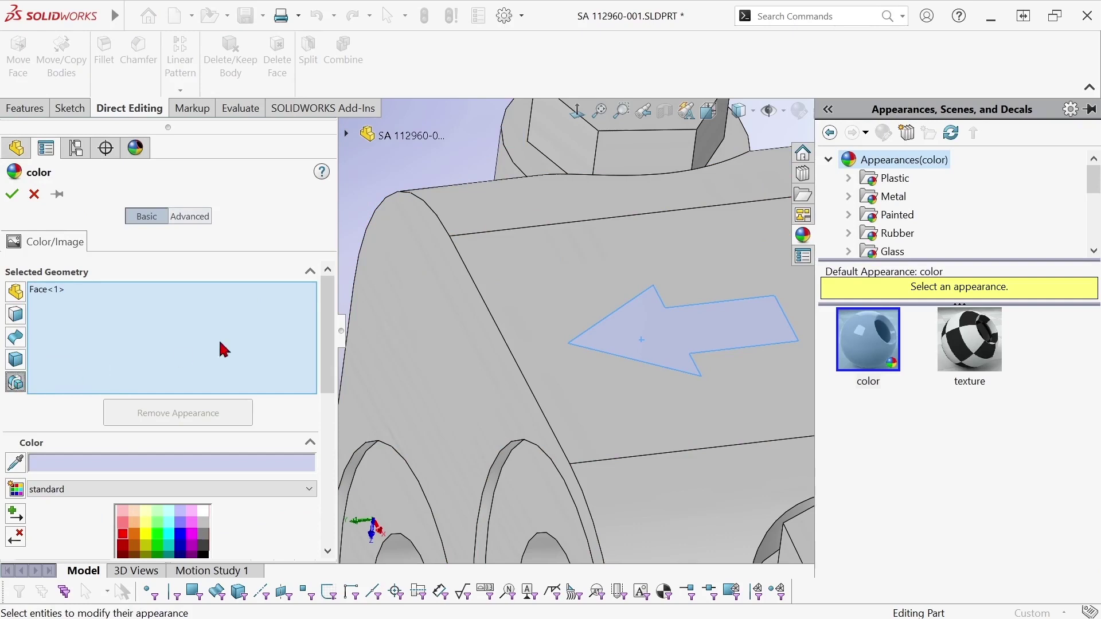
click(124, 539)
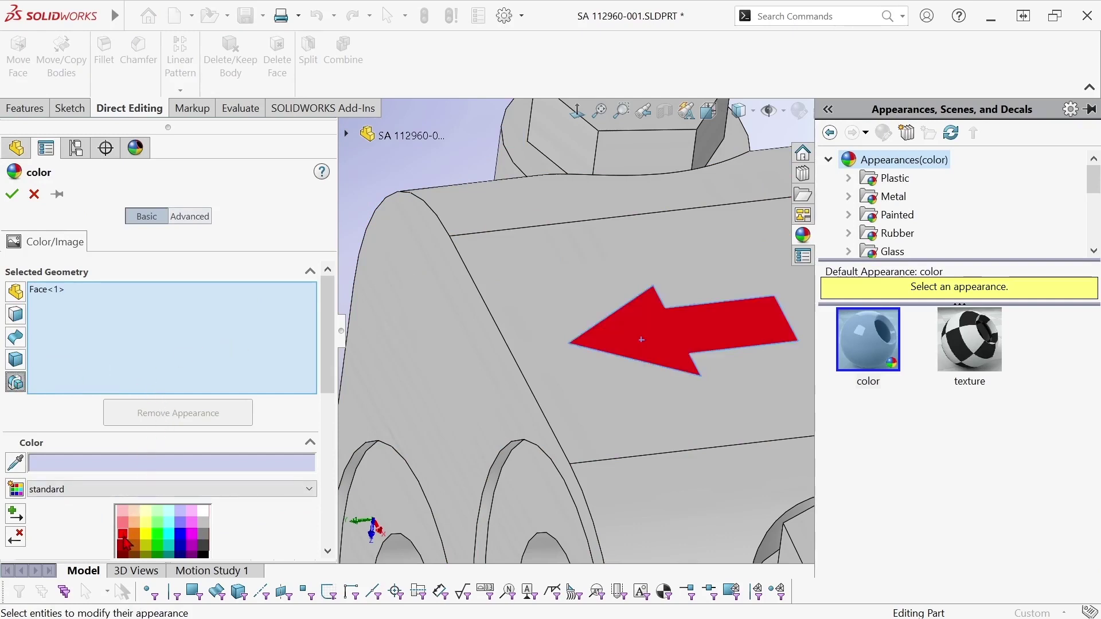
click(12, 195)
- Zoom out to fit the whole hydraulic motor in view
scroll(666, 259, up, 5)
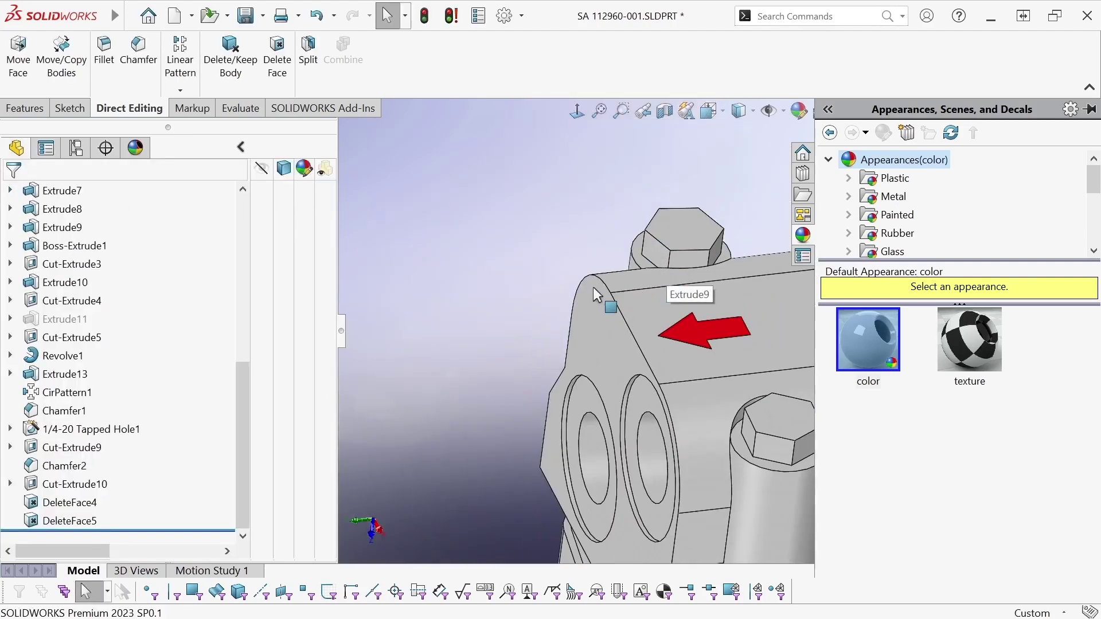
mouse_move(532, 231)
right_down()
mouse_move(528, 259)
mouse_move(530, 235)
right_up()
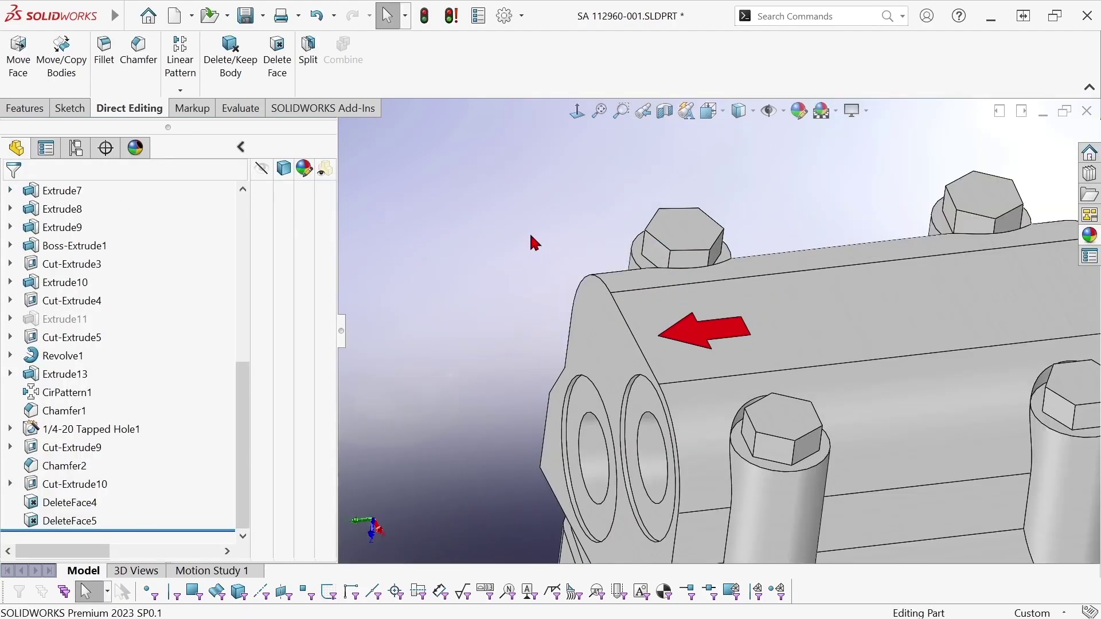
scroll(803, 197, up, 2)
mouse_move(432, 248)
right_down()
mouse_move(511, 300)
mouse_move(492, 300)
mouse_move(440, 231)
right_up()
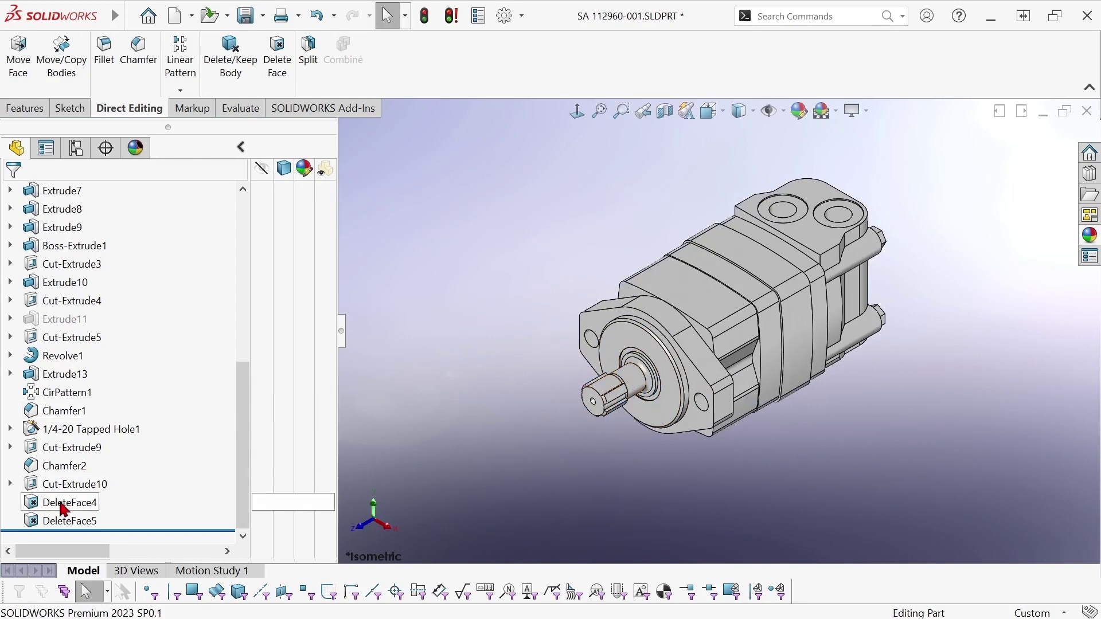
- Select DeleteFace4 and DeleteFace5, review DeleteFace5's settings, and cancel without changes
click(41, 512)
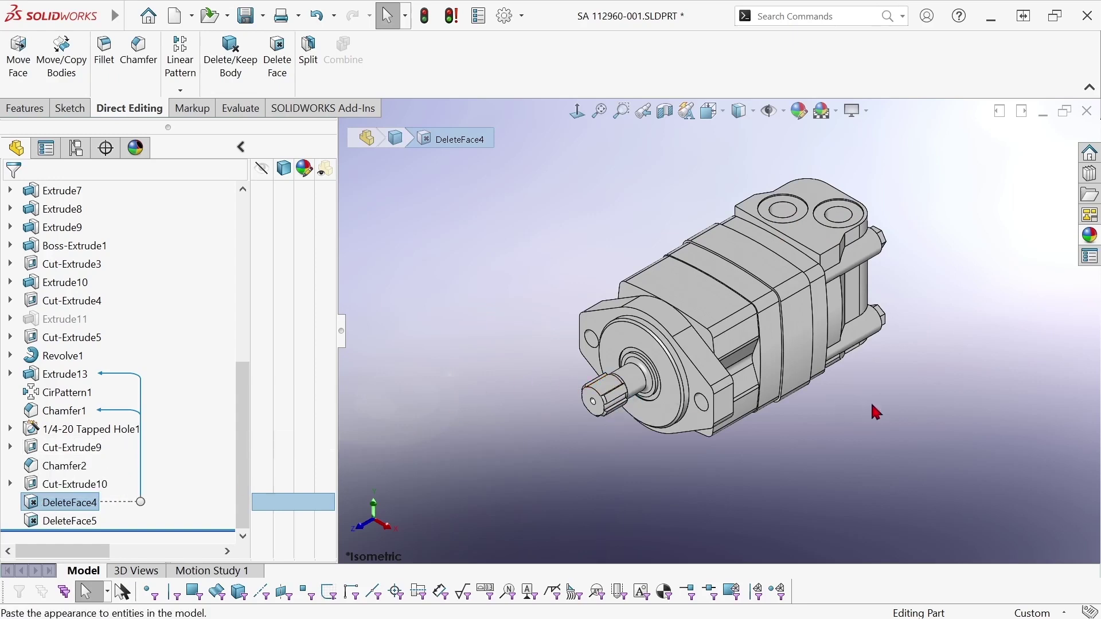
click(63, 521)
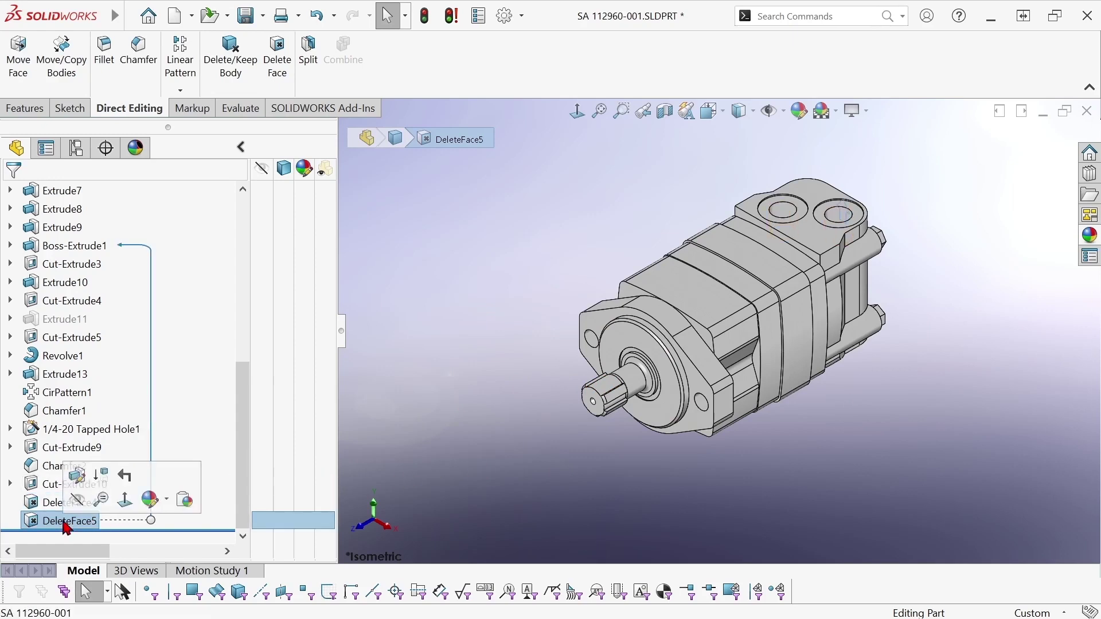
click(72, 482)
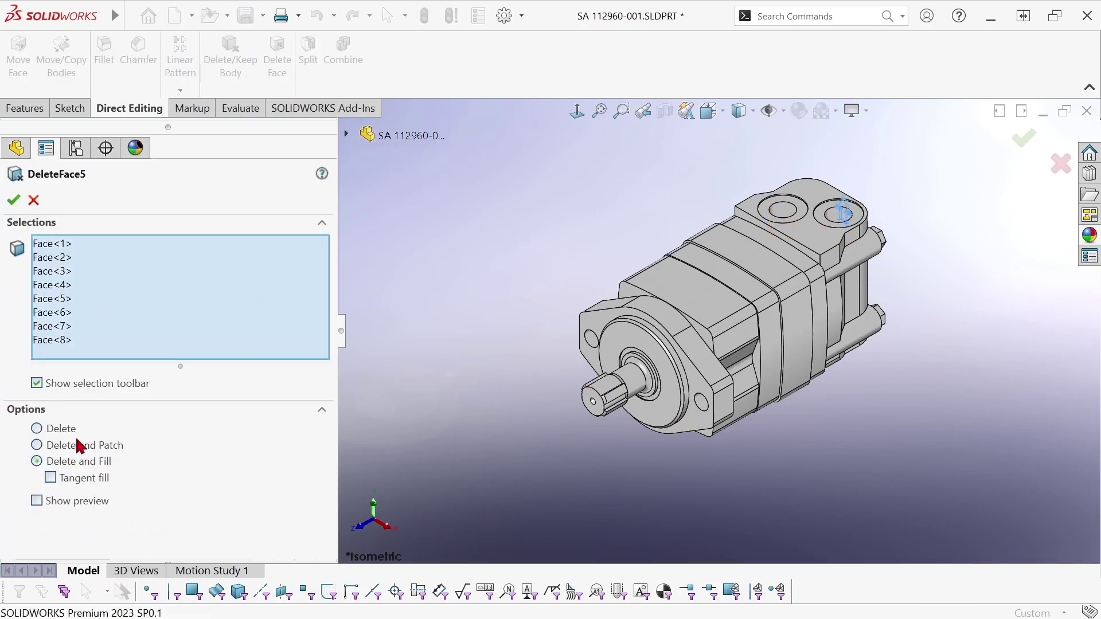
click(35, 200)
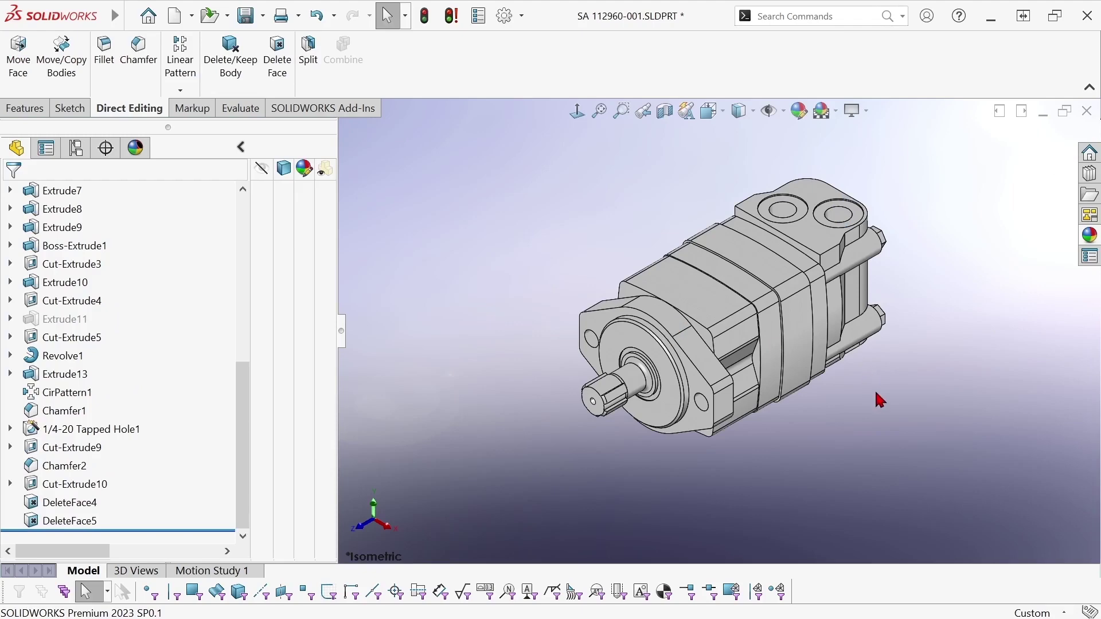
middle_drag(878, 398, 728, 297)
scroll(728, 292, down, 6)
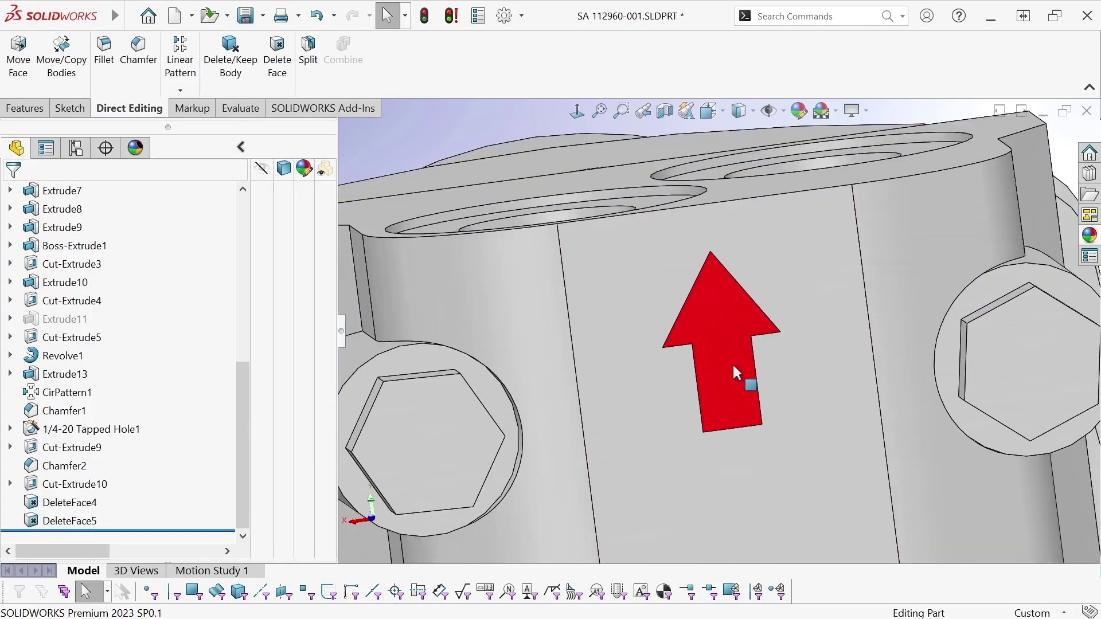
scroll(734, 363, up, 5)
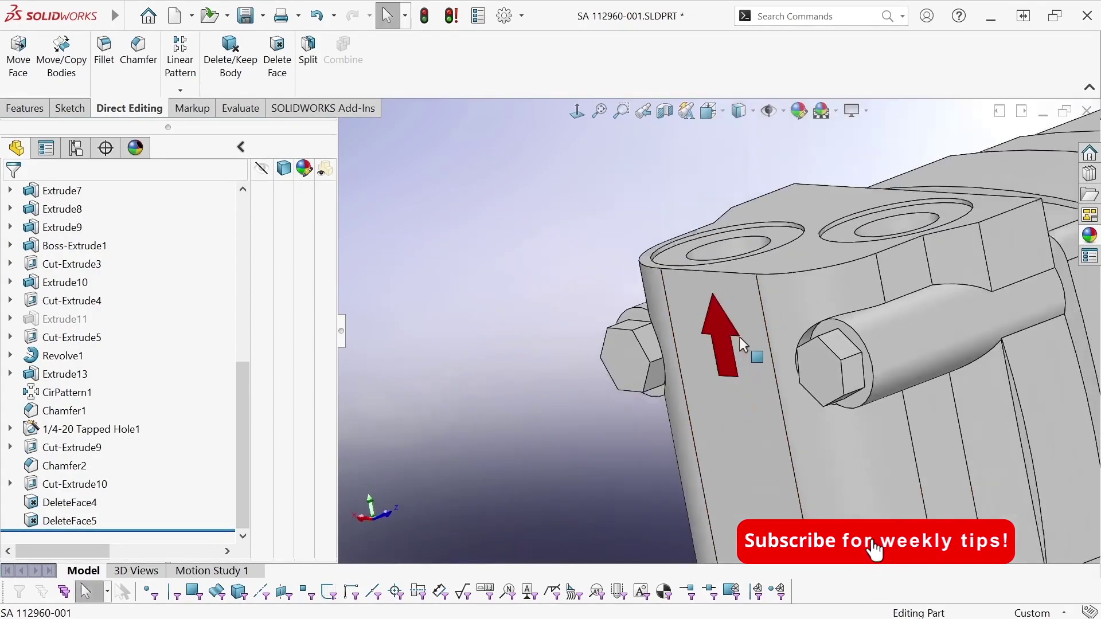
scroll(745, 335, up, 3)
middle_drag(651, 308, 688, 265)
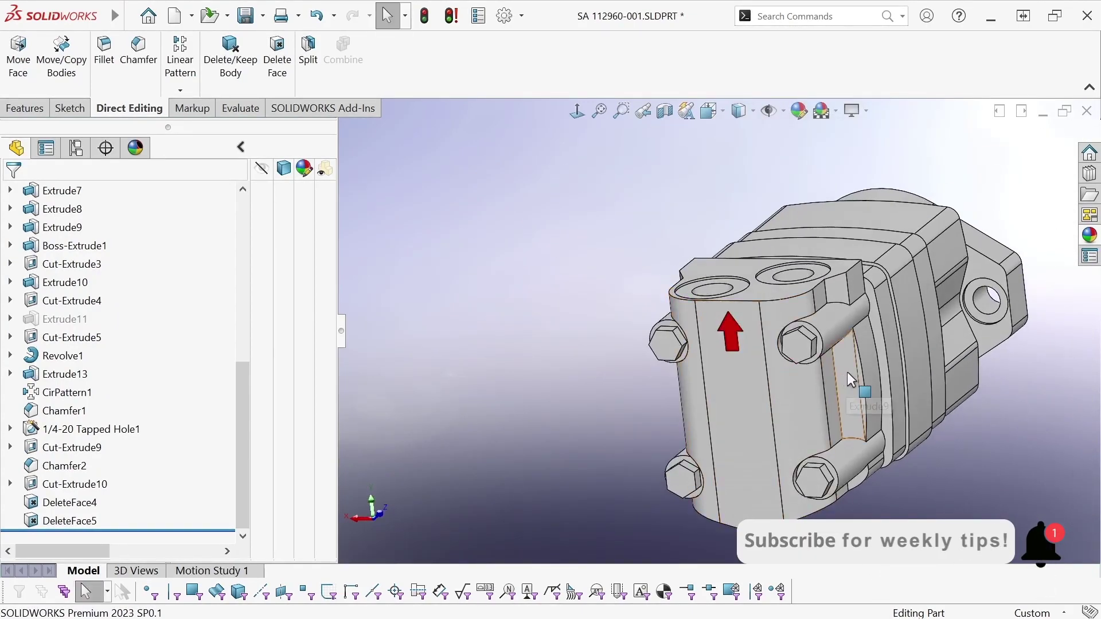
middle_drag(851, 379, 696, 466)
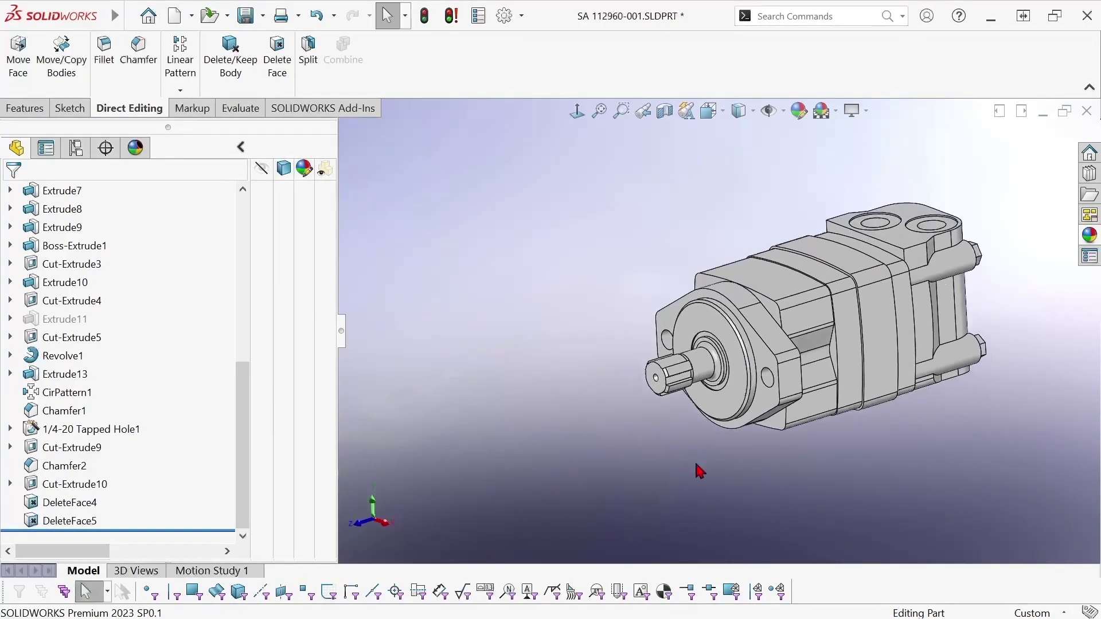
scroll(871, 310, down, 3)
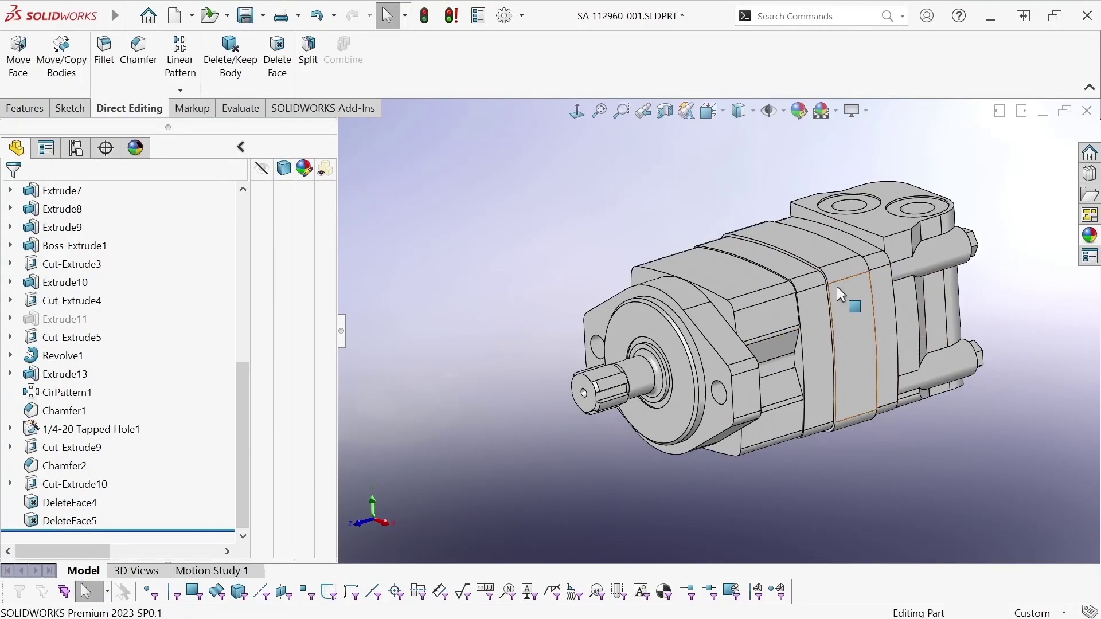